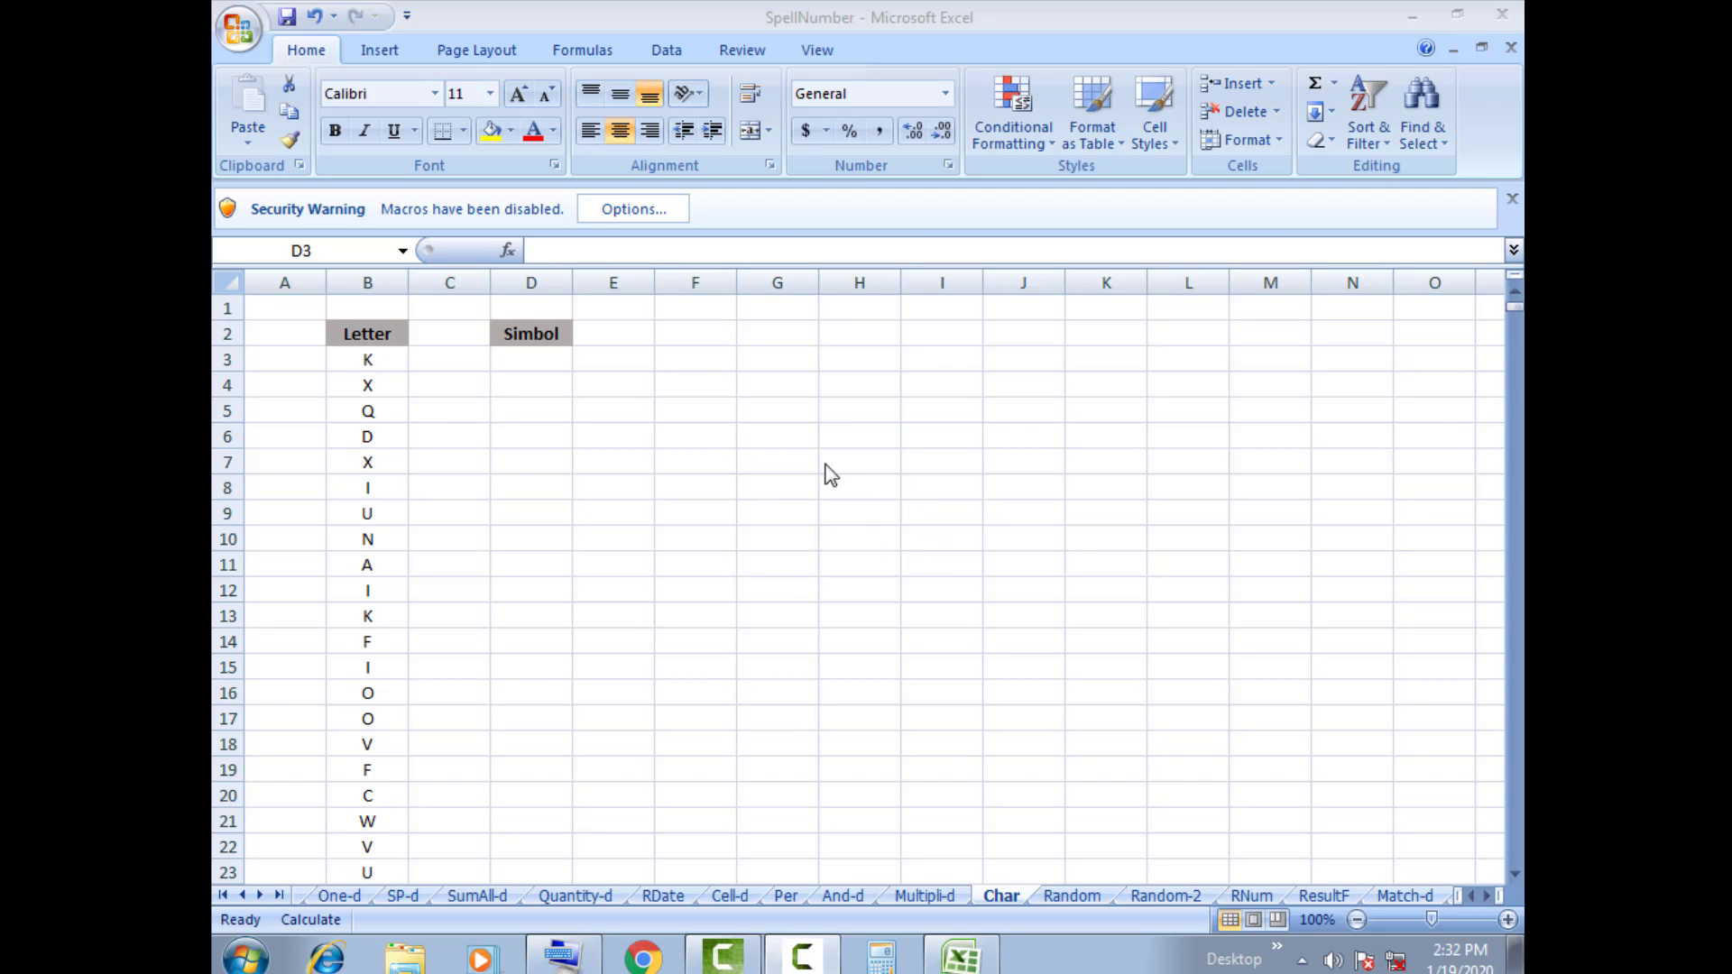
- Enter =CHAR(65) in cell D3 so it shows A, then reselect it to check the formula
{"action": "left_click", "coordinate": [534, 363]}
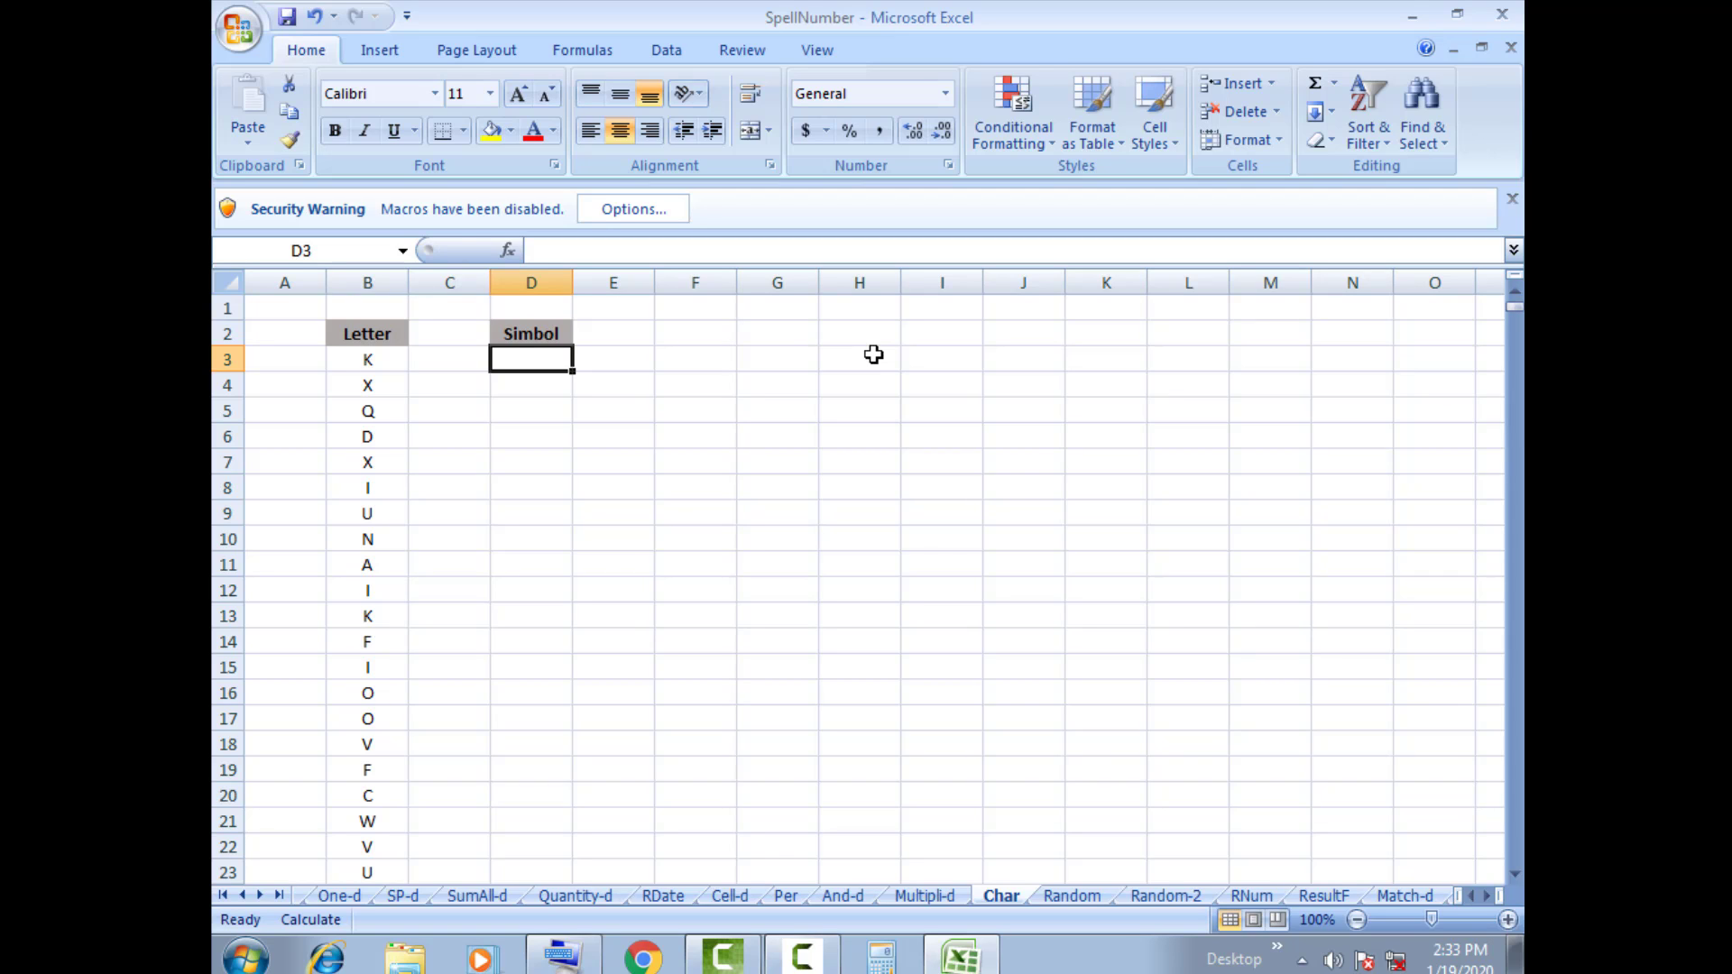
{"action": "type", "text": "=c"}
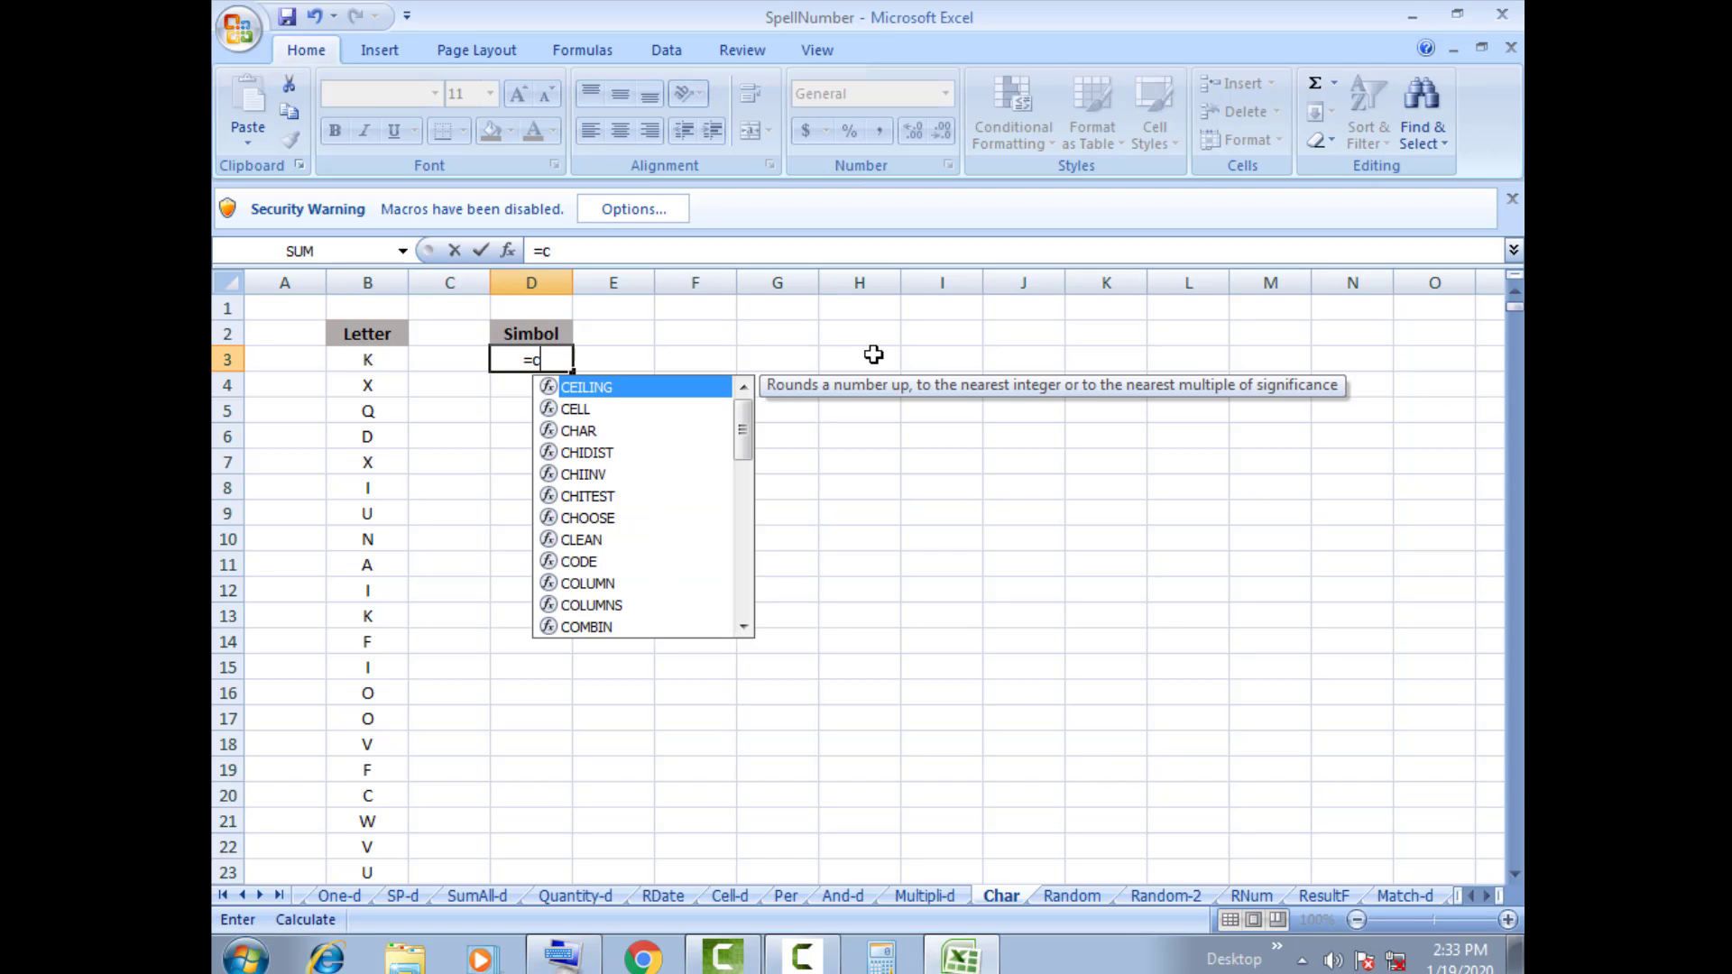
{"action": "type", "text": "har"}
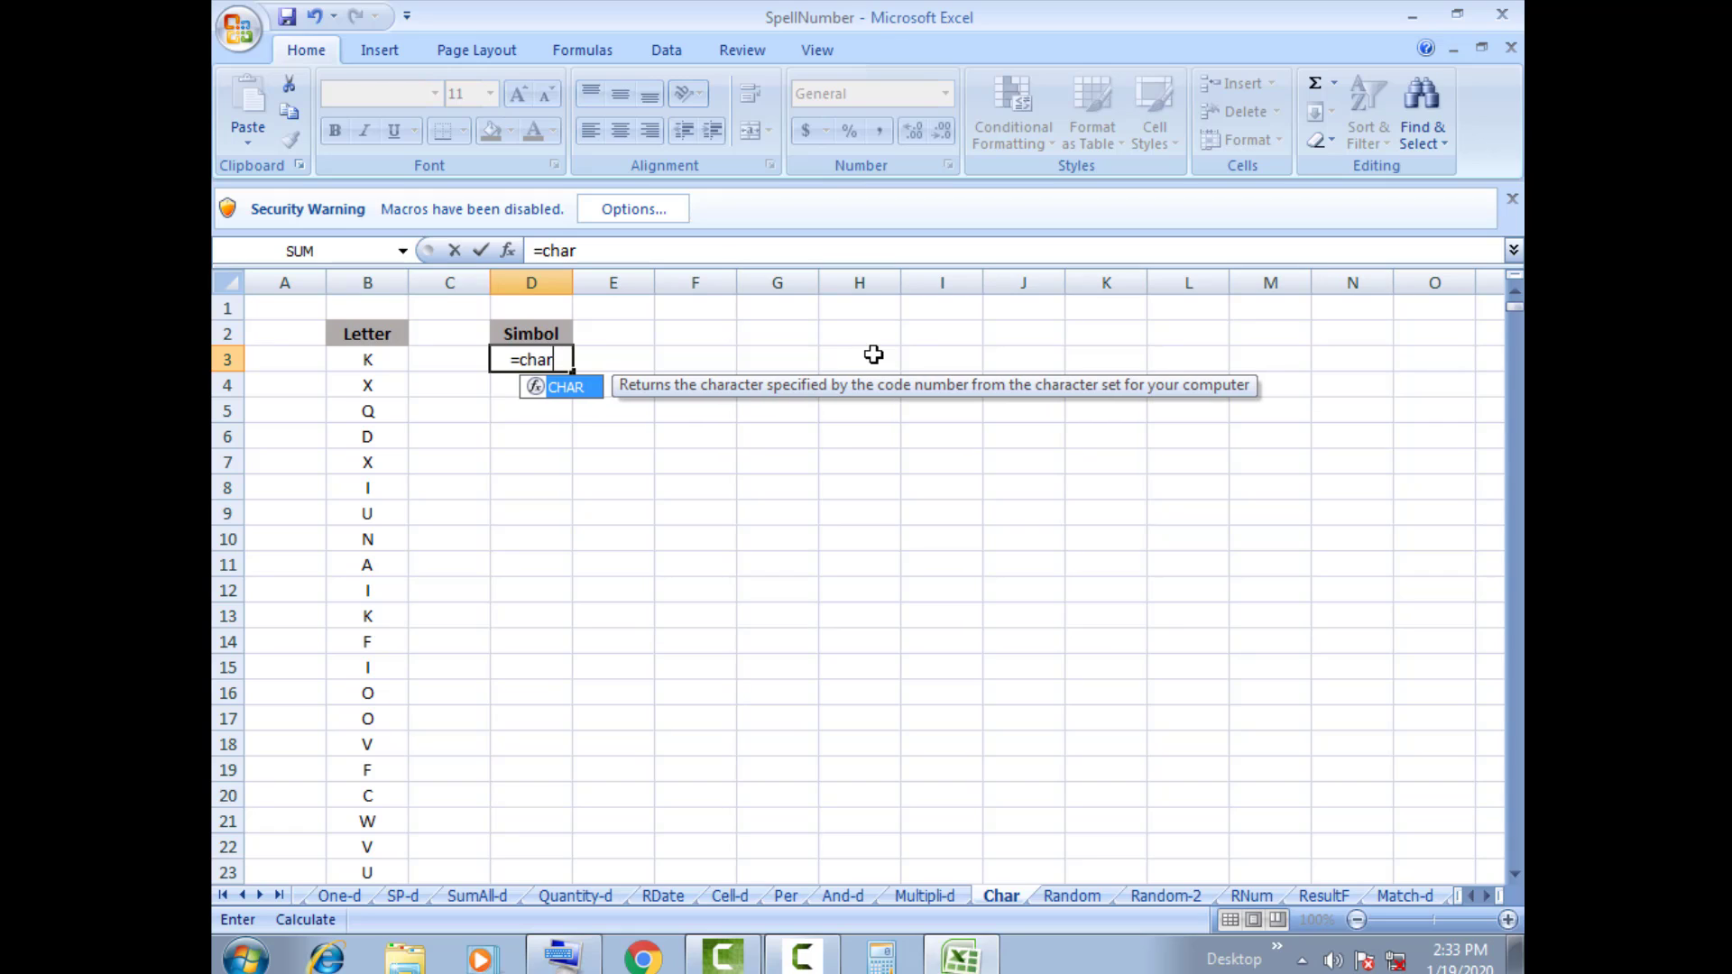
{"action": "type", "text": "()"}
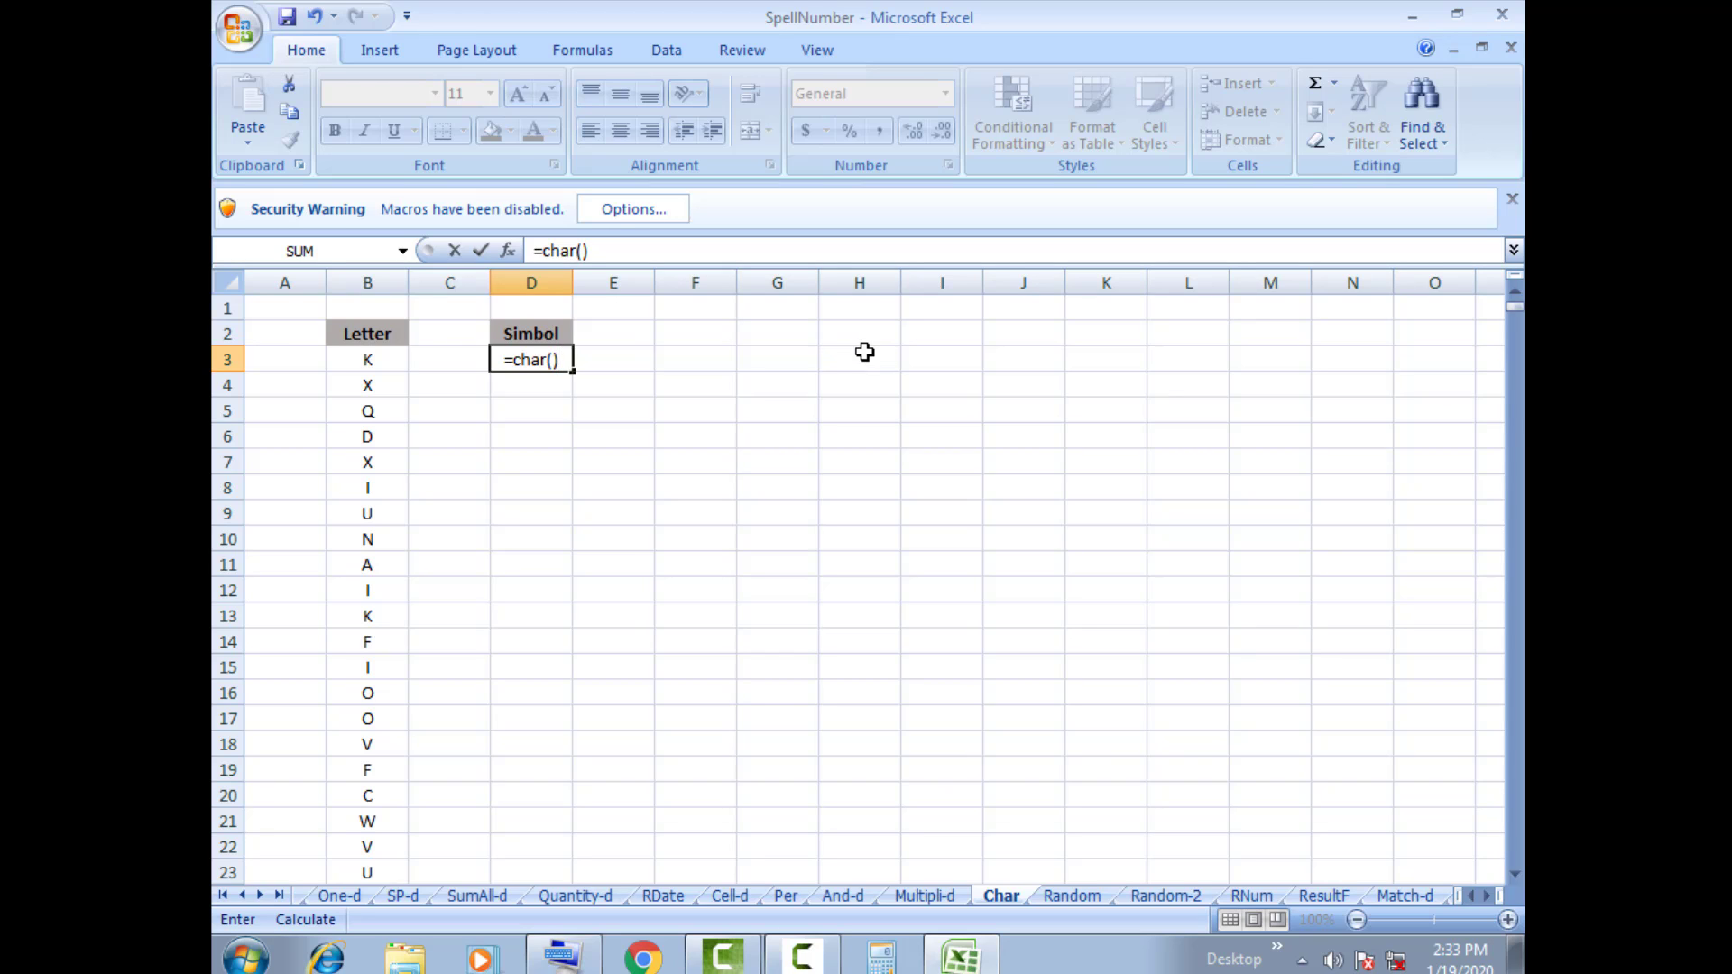
{"action": "key", "text": "F2"}
{"action": "key", "text": "Left"}
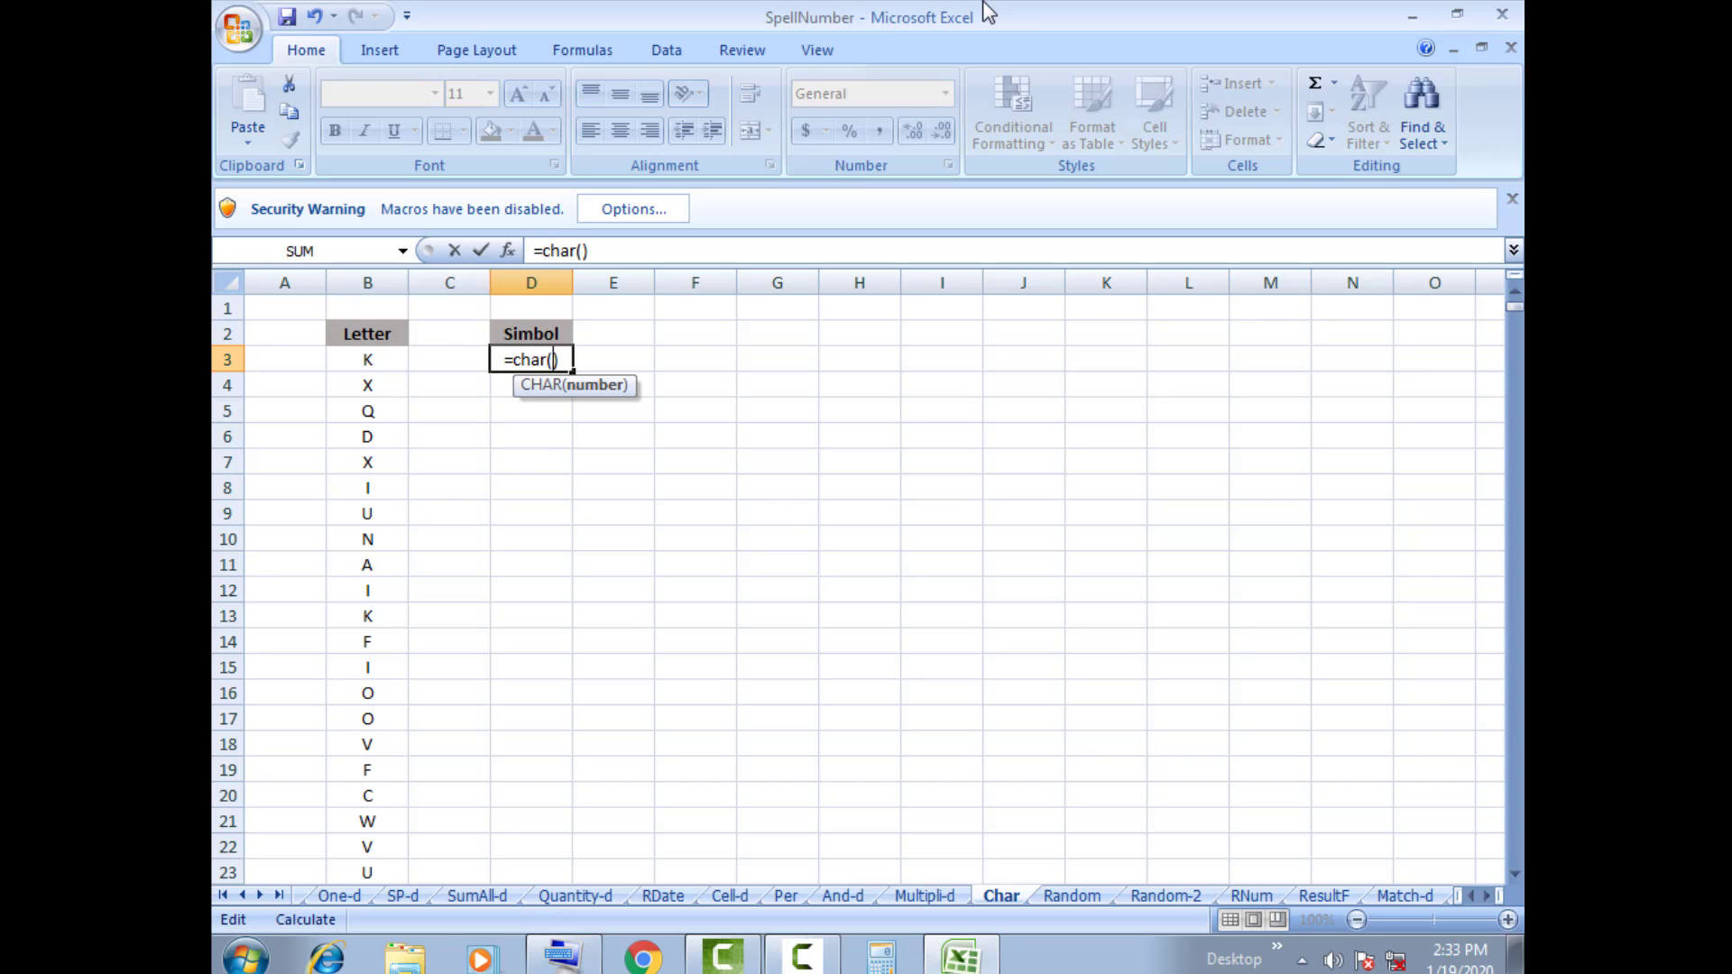
{"action": "type", "text": "65"}
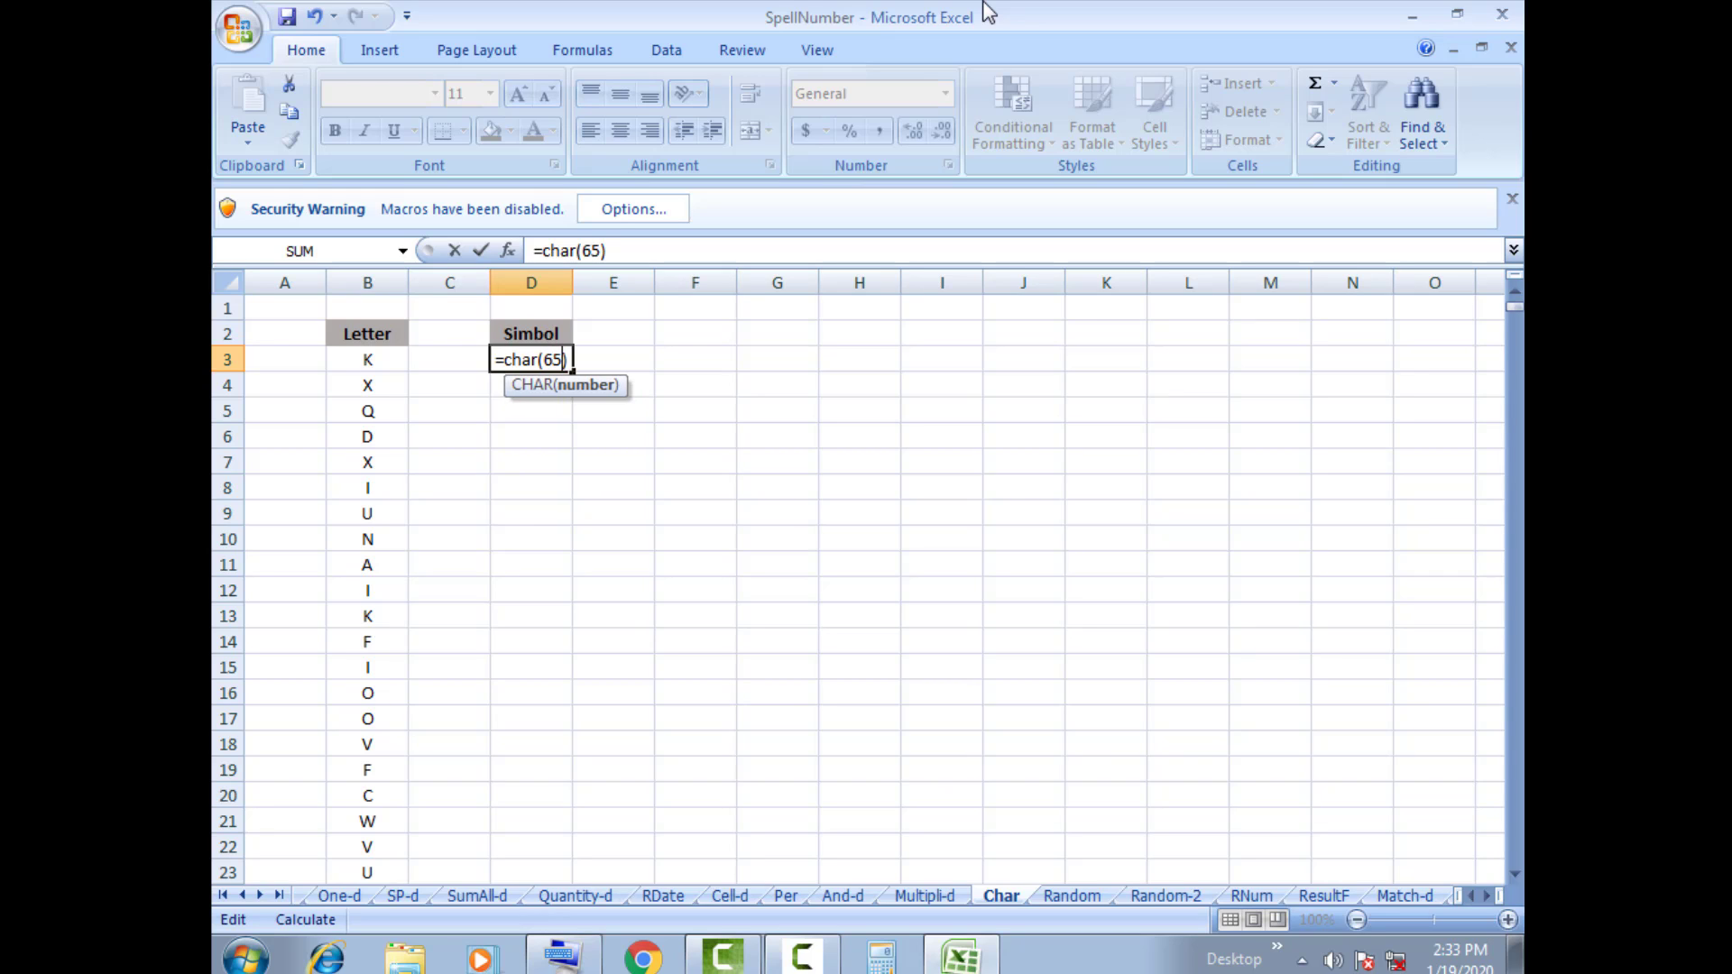
{"action": "key", "text": "Return"}
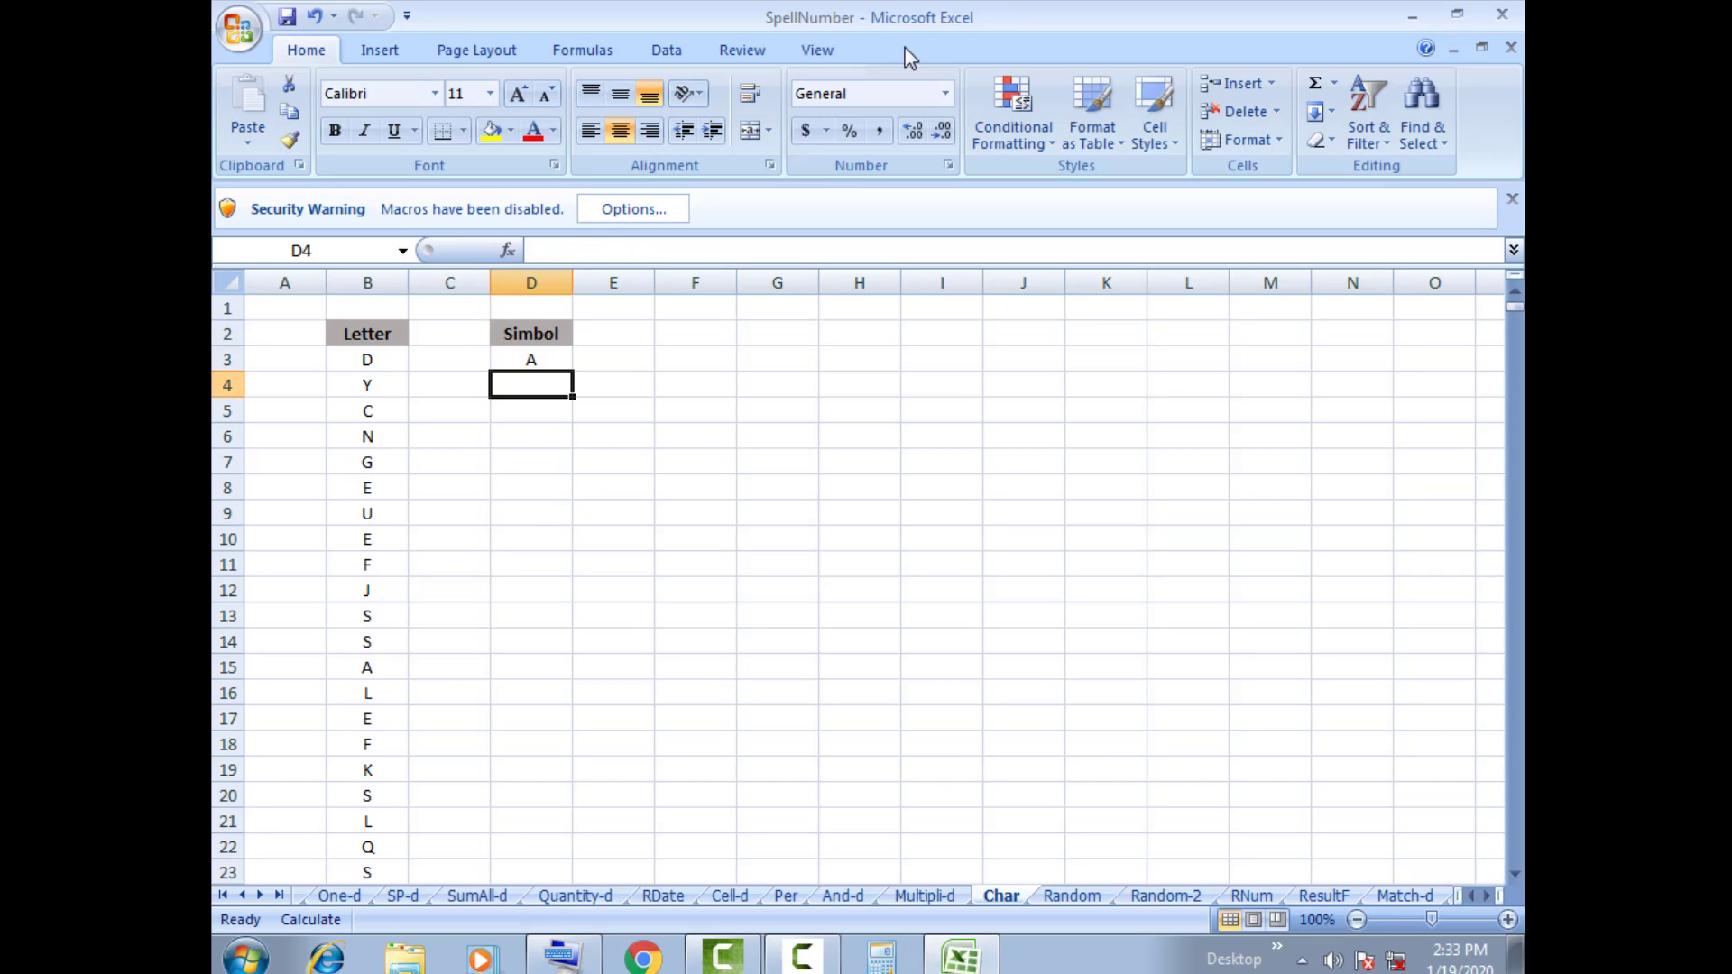
{"action": "left_click", "coordinate": [541, 363]}
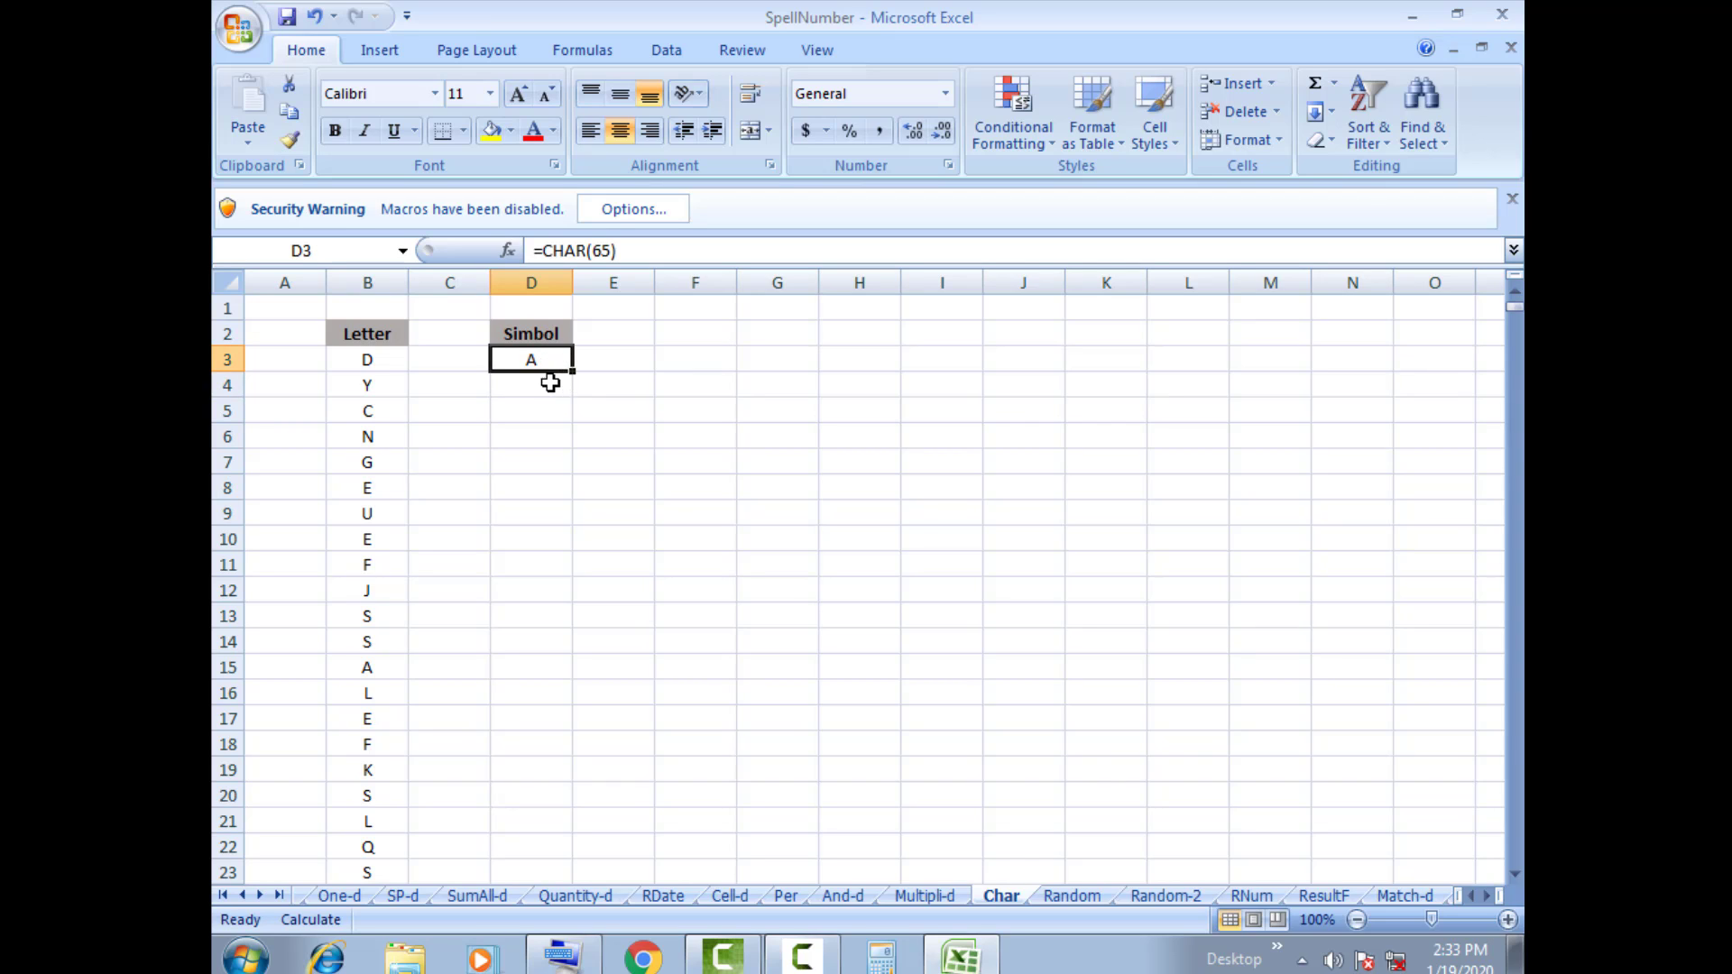
{"action": "left_click", "coordinate": [550, 382]}
- Enter =CHAR(64) in D4 to show the @ symbol below the A, and verify its formula
{"action": "left_click", "coordinate": [541, 360]}
{"action": "left_click", "coordinate": [542, 386]}
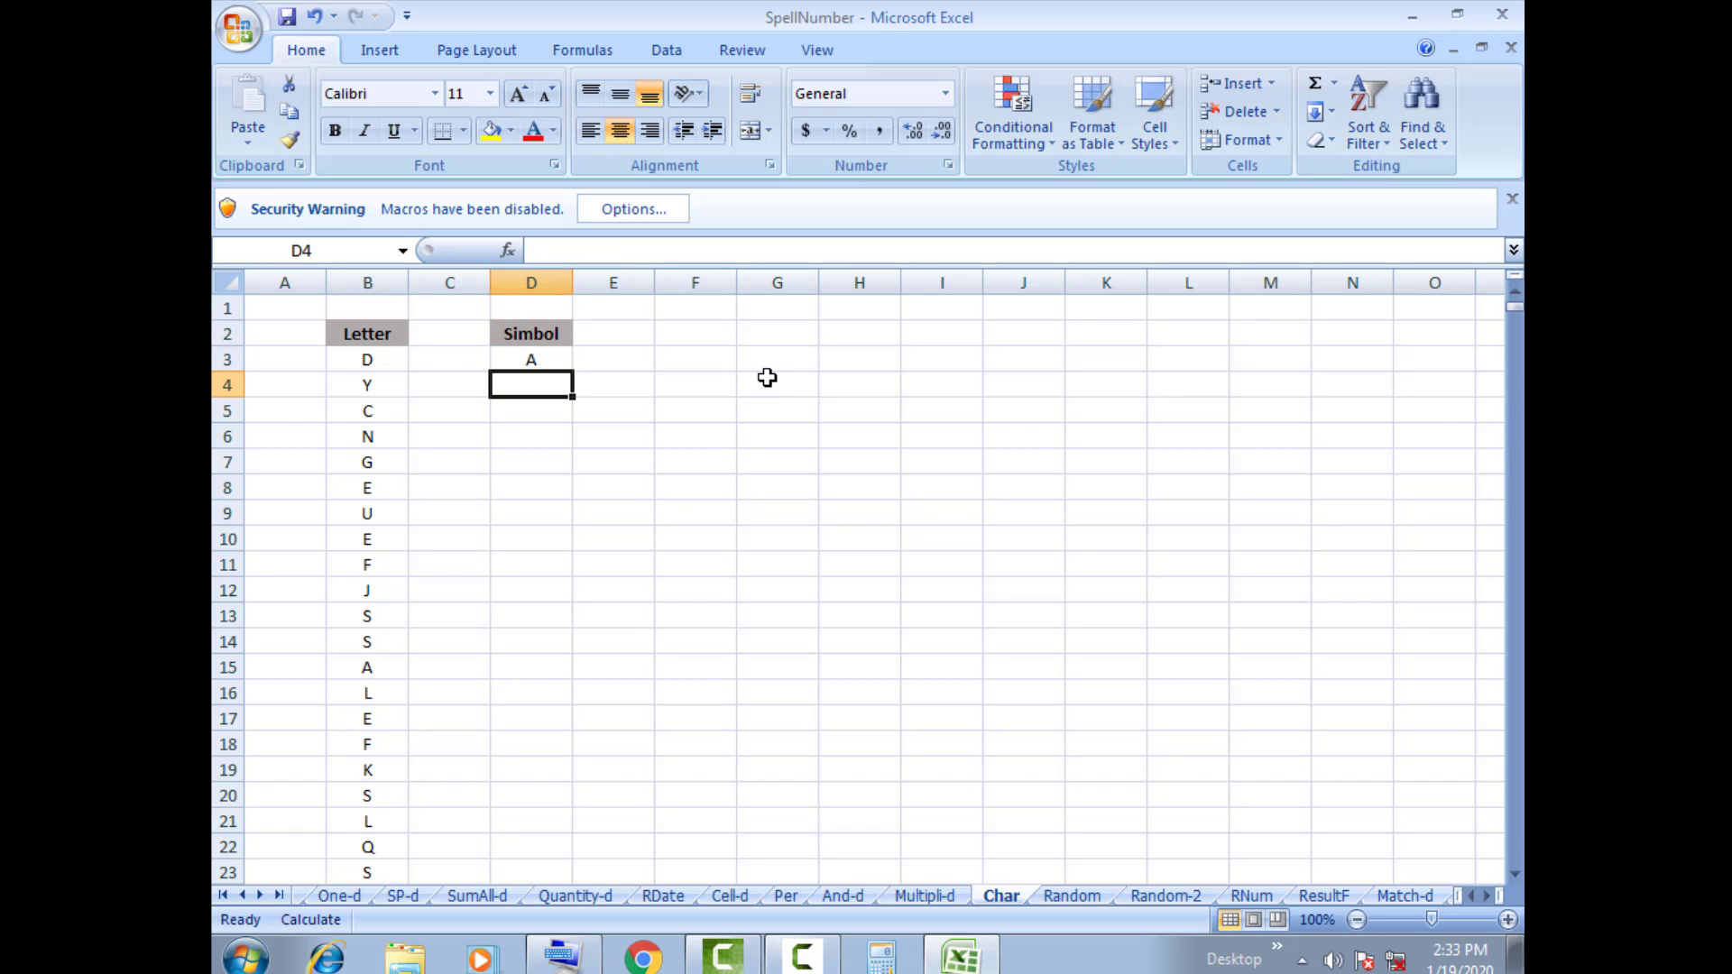
{"action": "type", "text": "="}
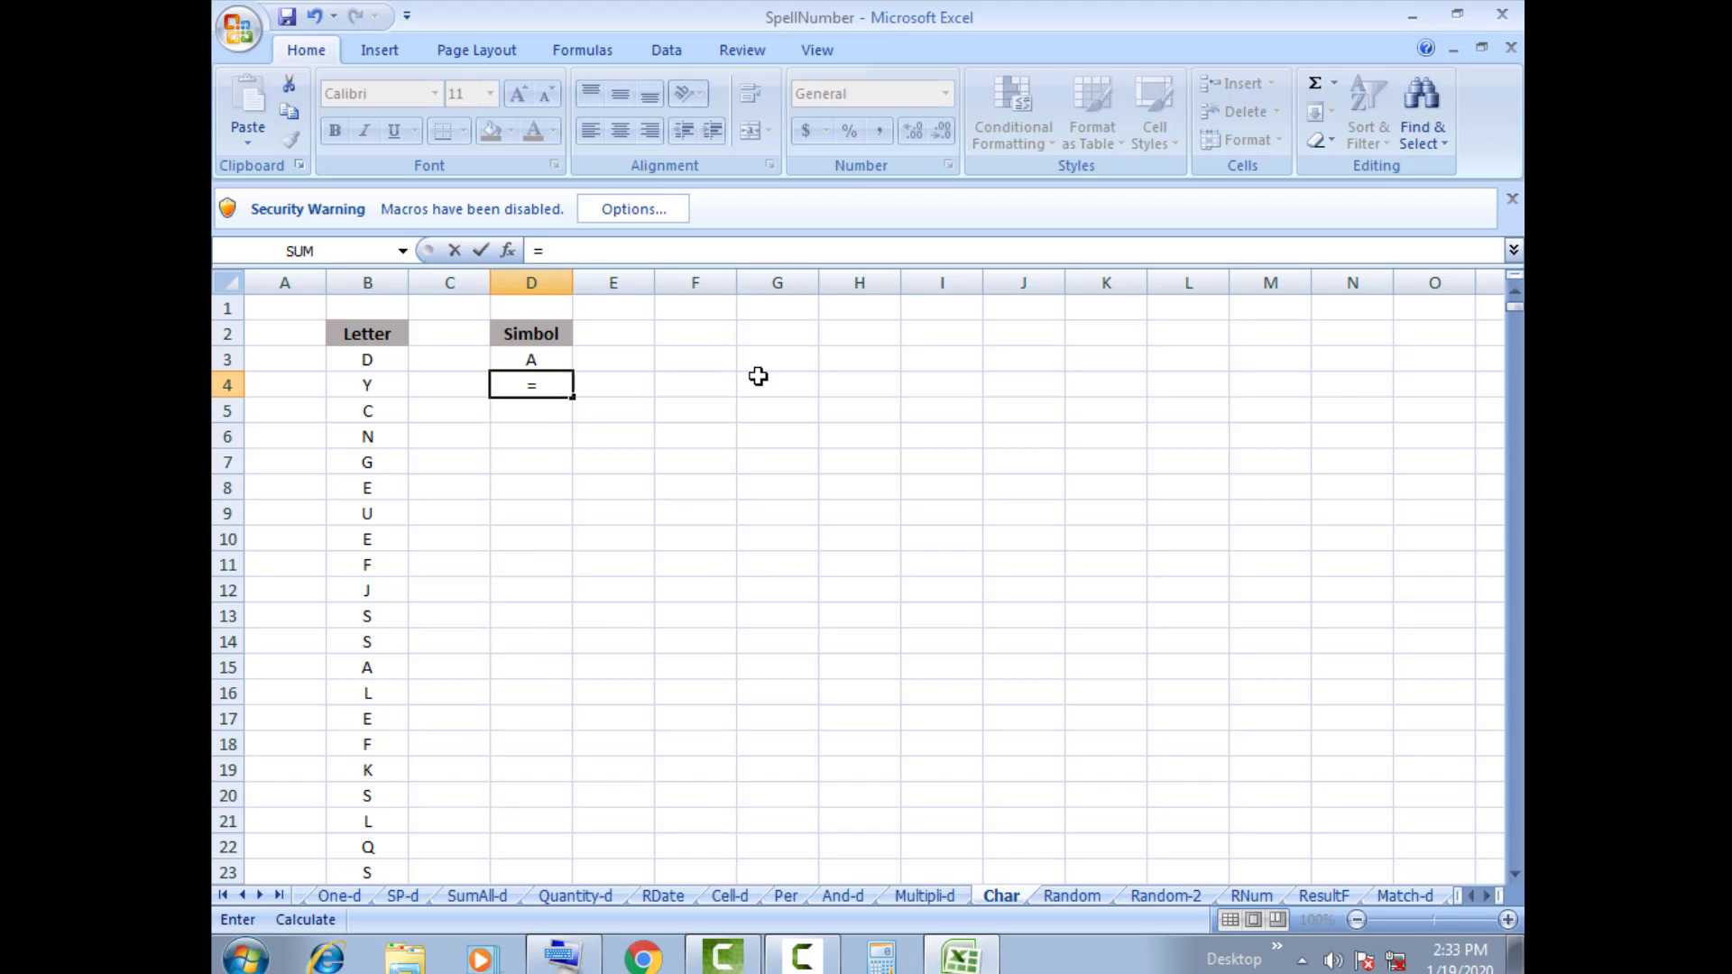
{"action": "type", "text": "cha"}
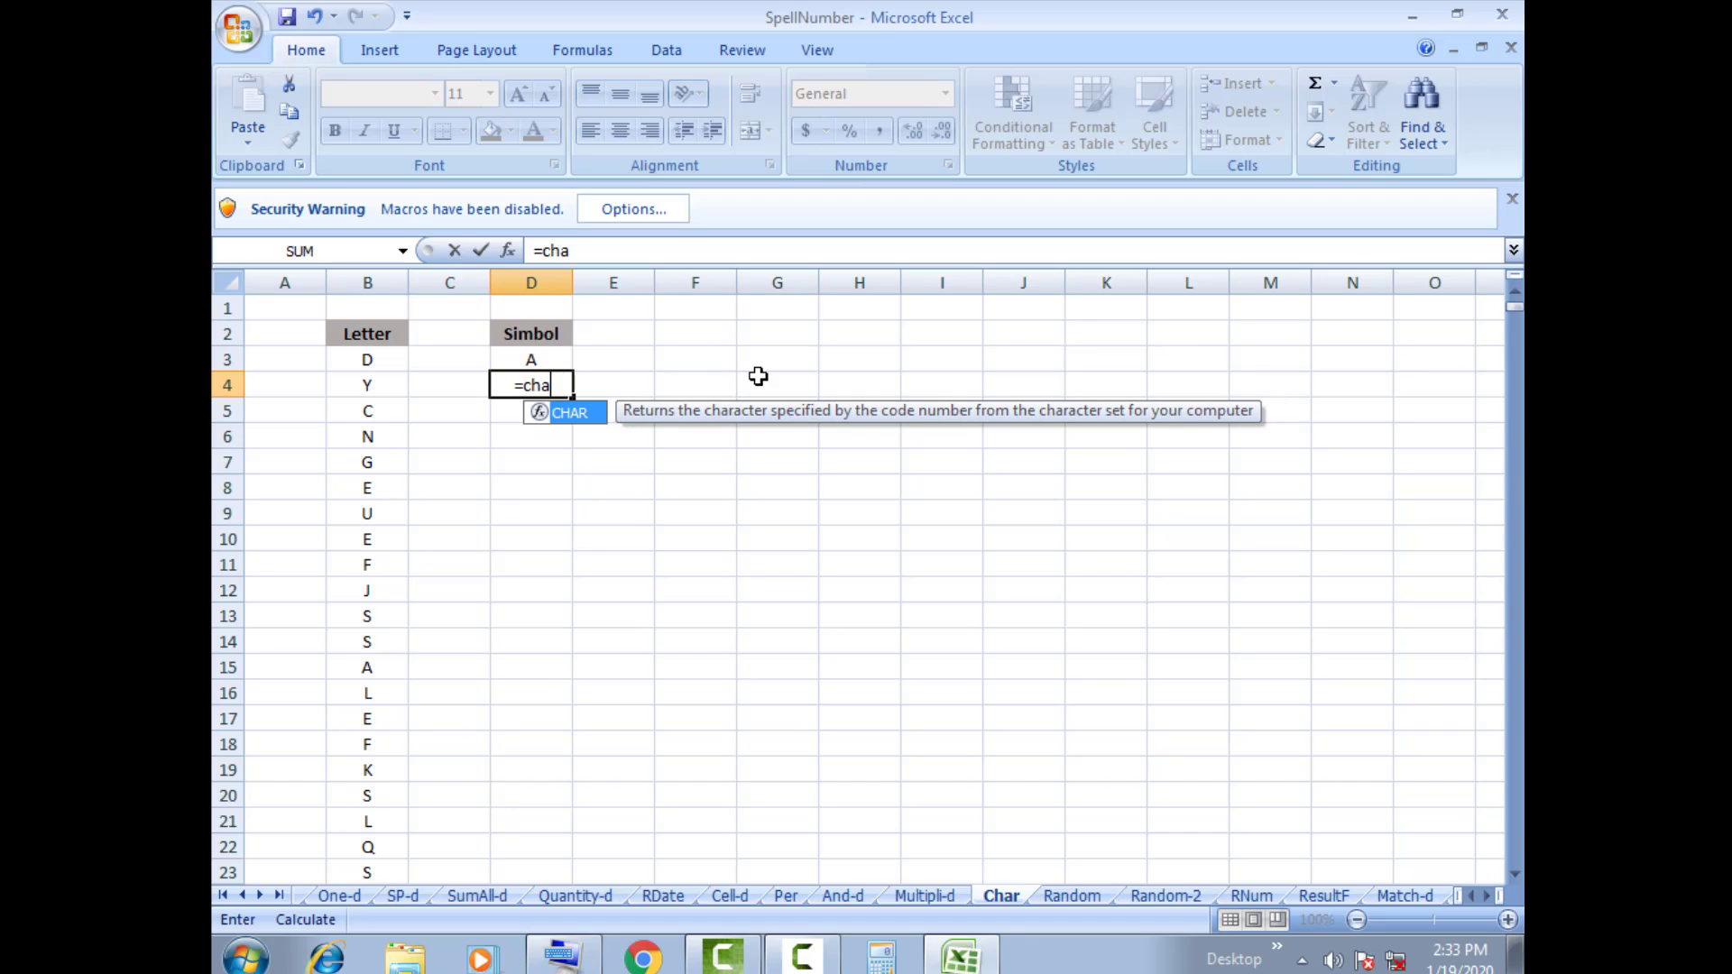
{"action": "type", "text": "r("}
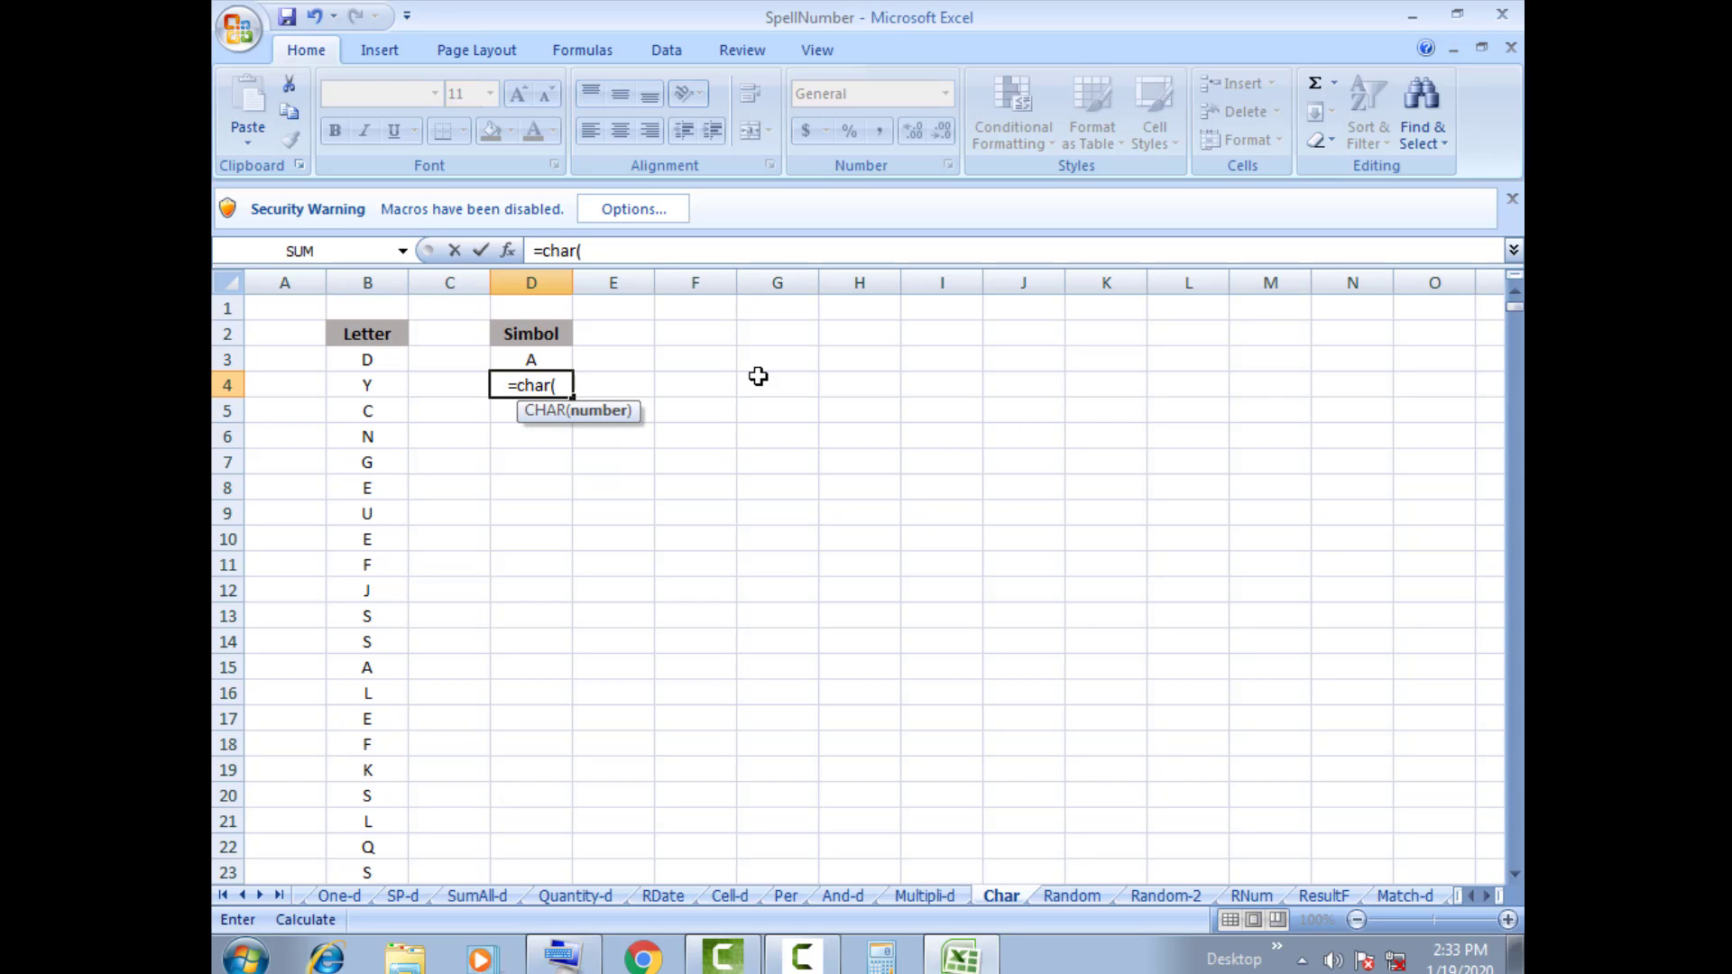
{"action": "type", "text": "64"}
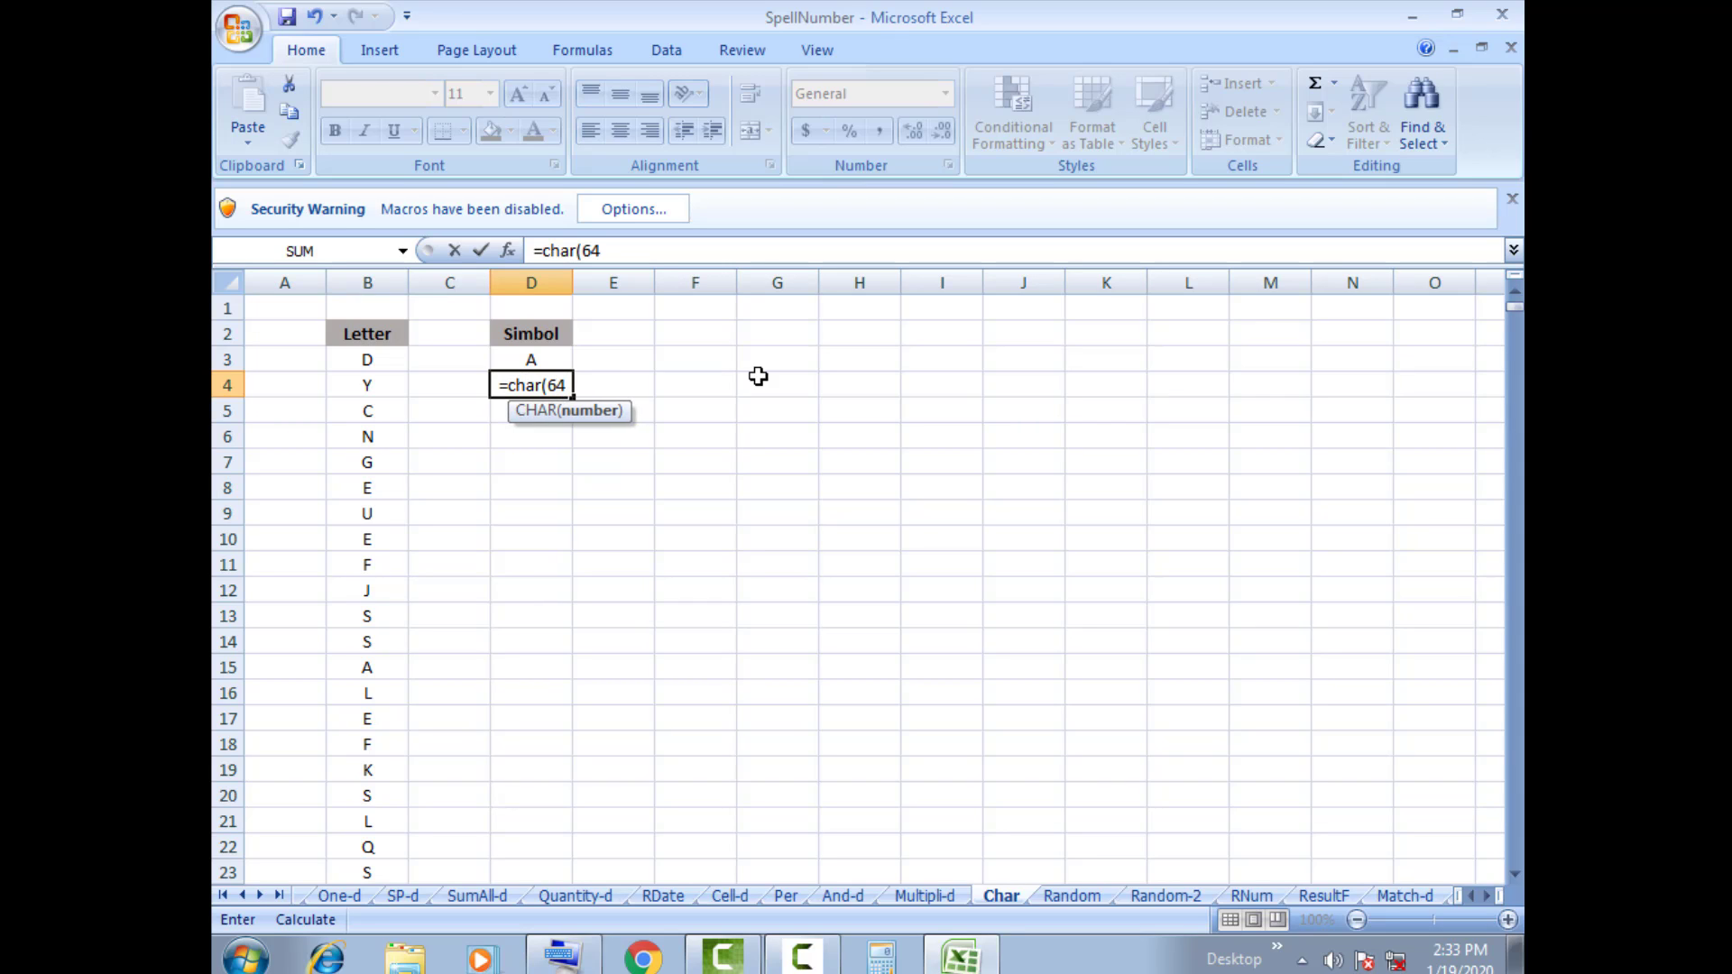
{"action": "type", "text": ")"}
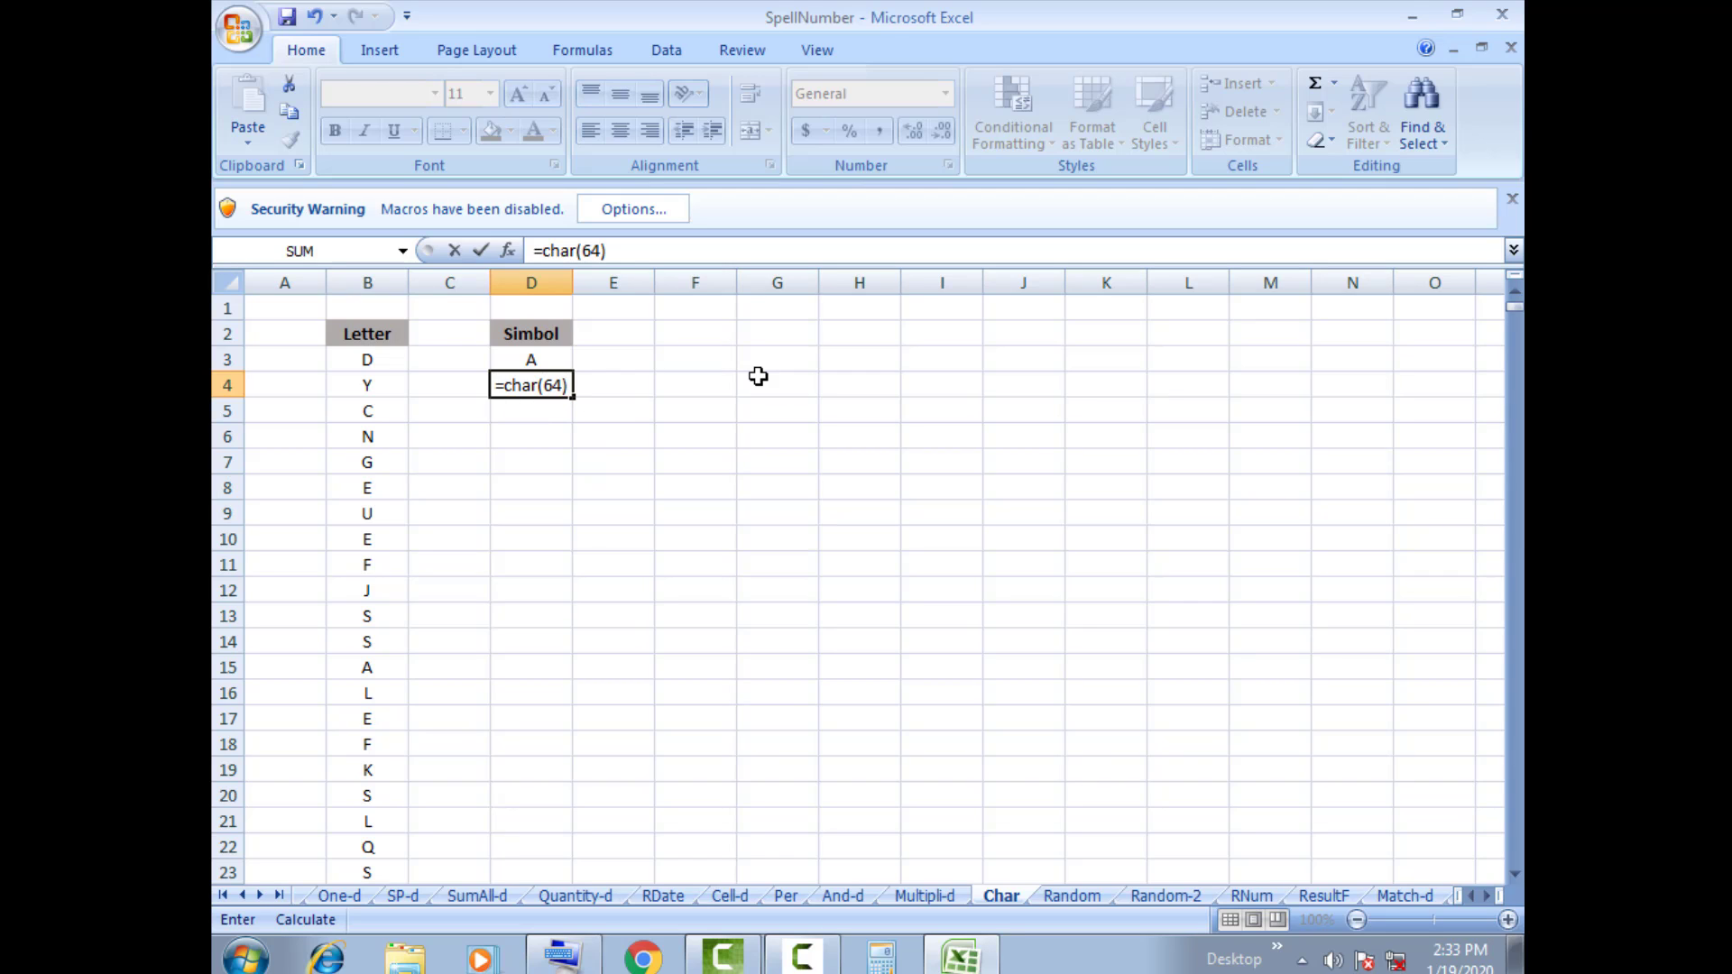
{"action": "key", "text": "Return"}
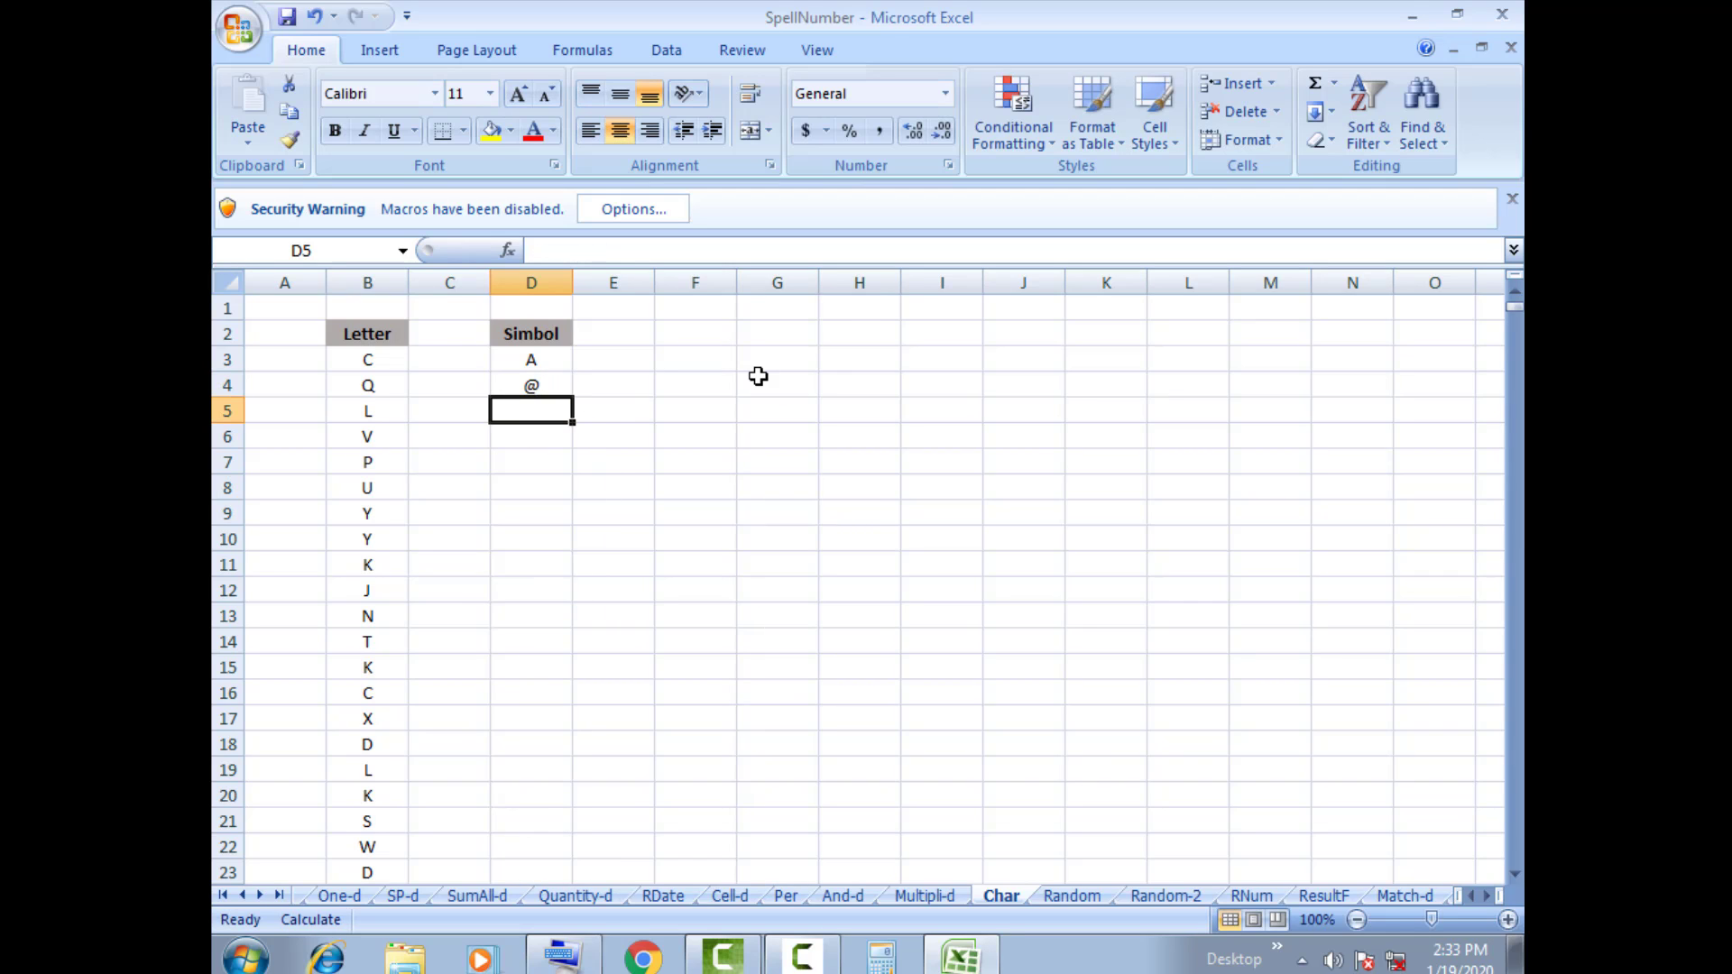
{"action": "key", "text": "Up"}
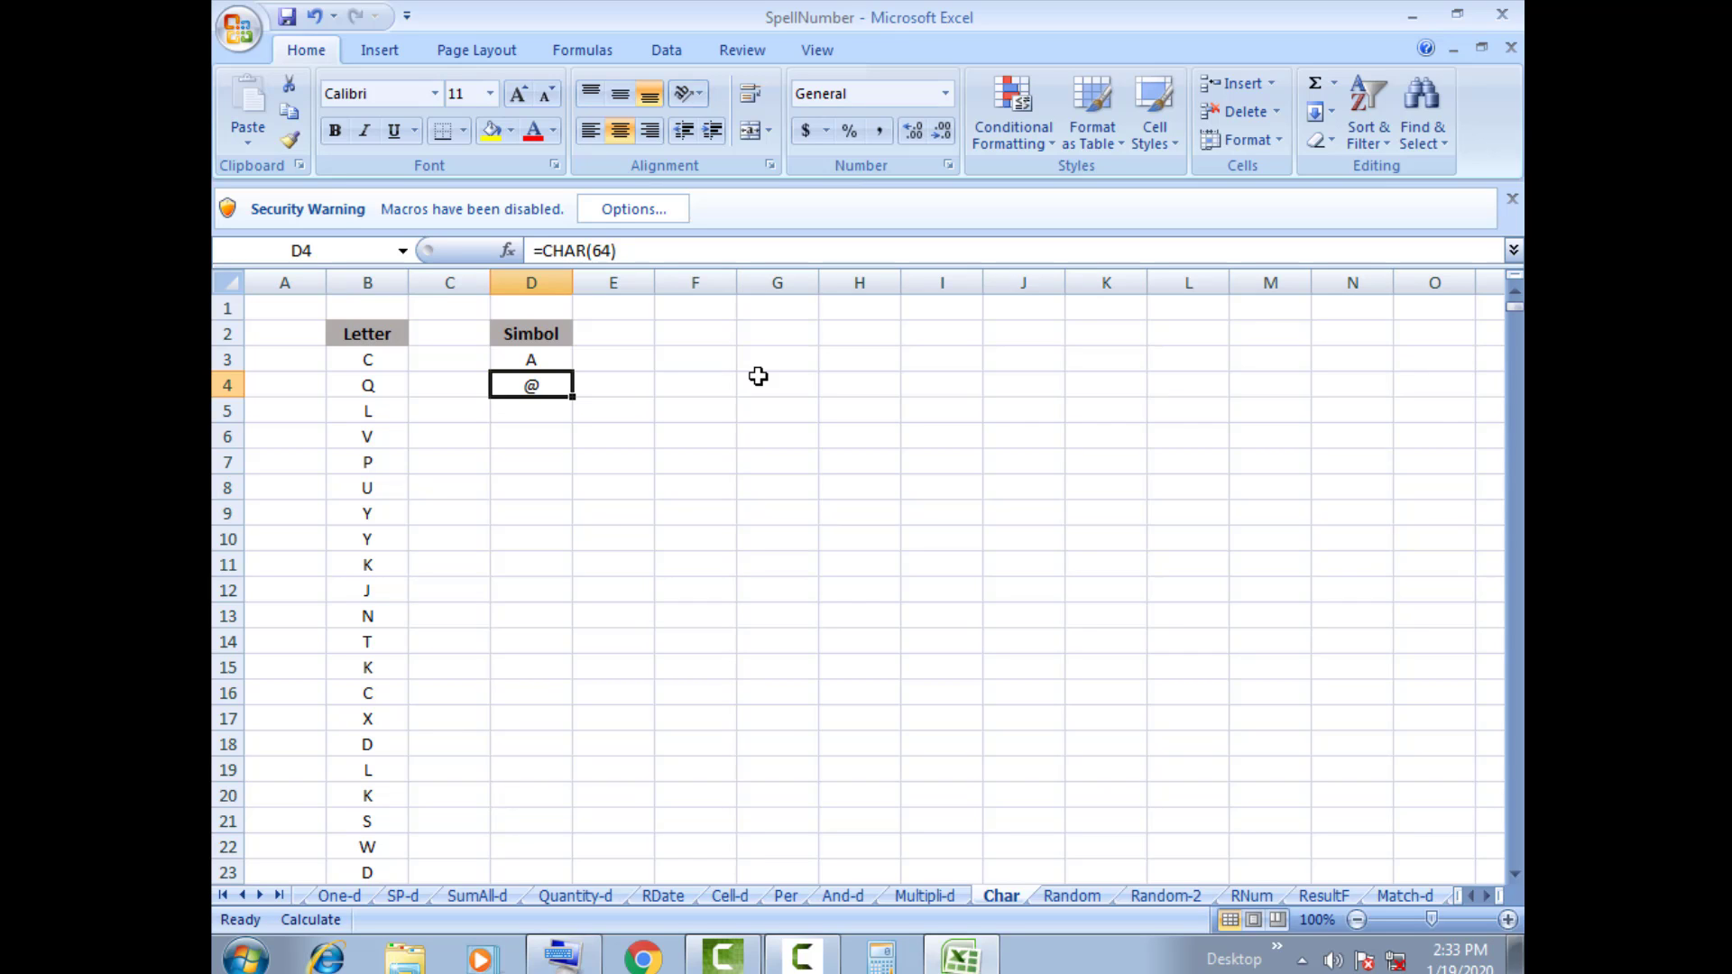
{"action": "key", "text": "Down"}
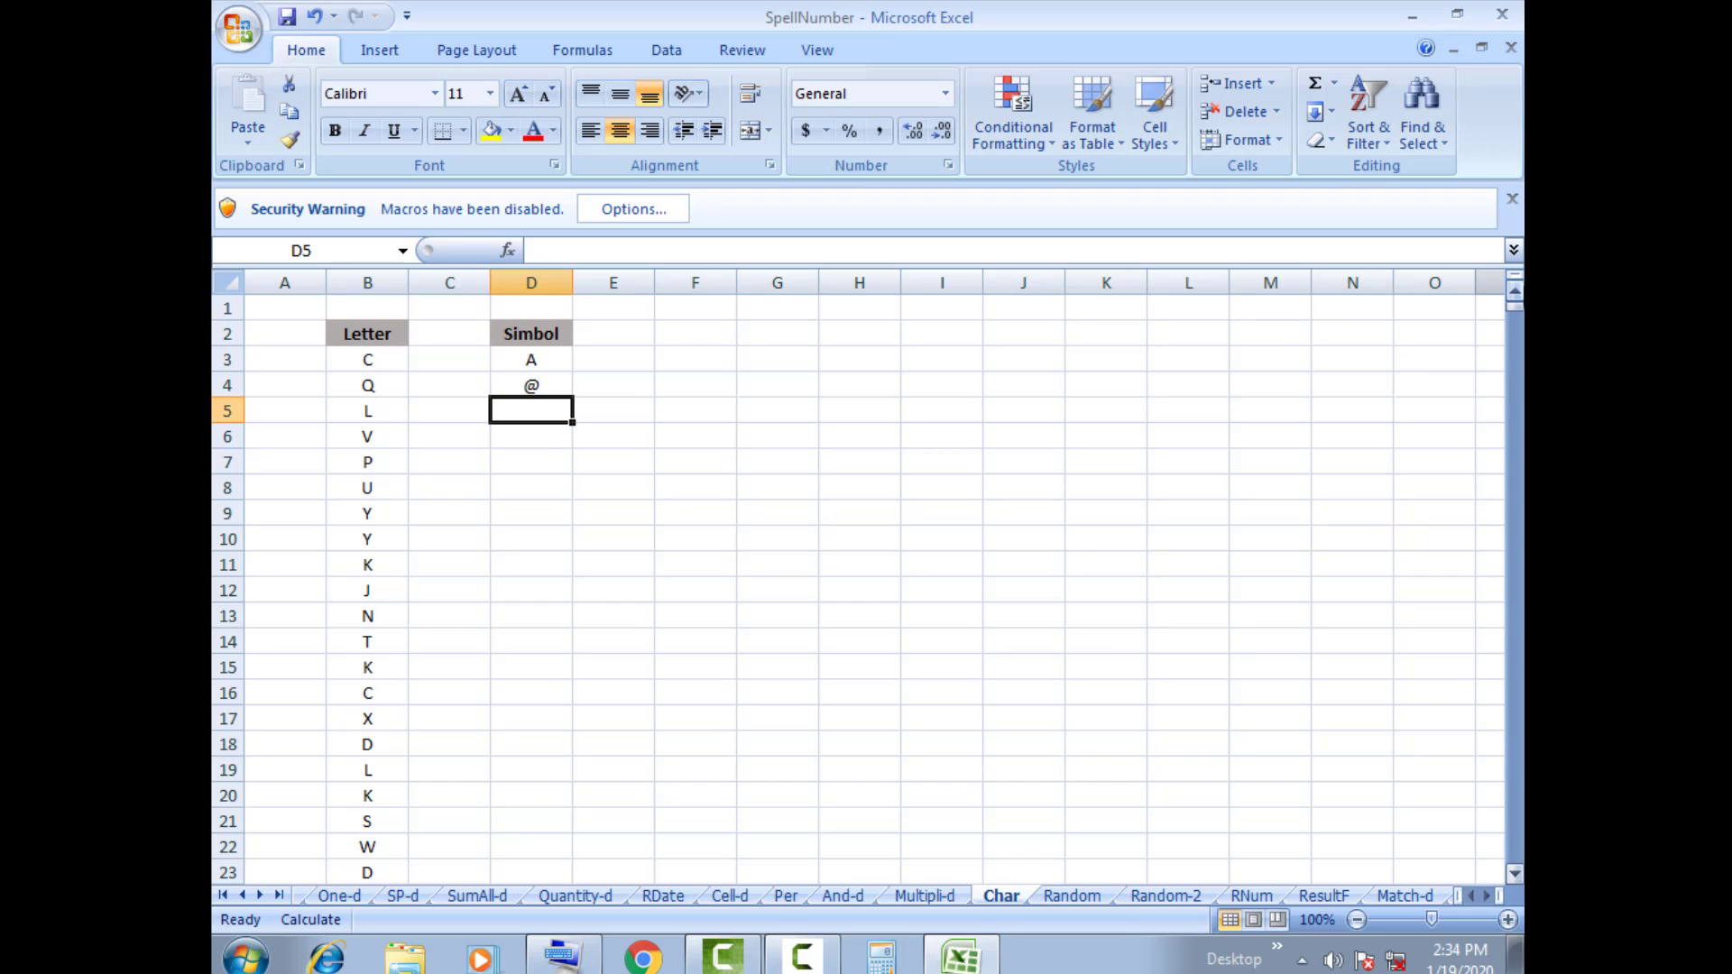
- Enter =CHAR(61) in D5 to show an equals sign, then move over to column F
{"action": "type", "text": "="}
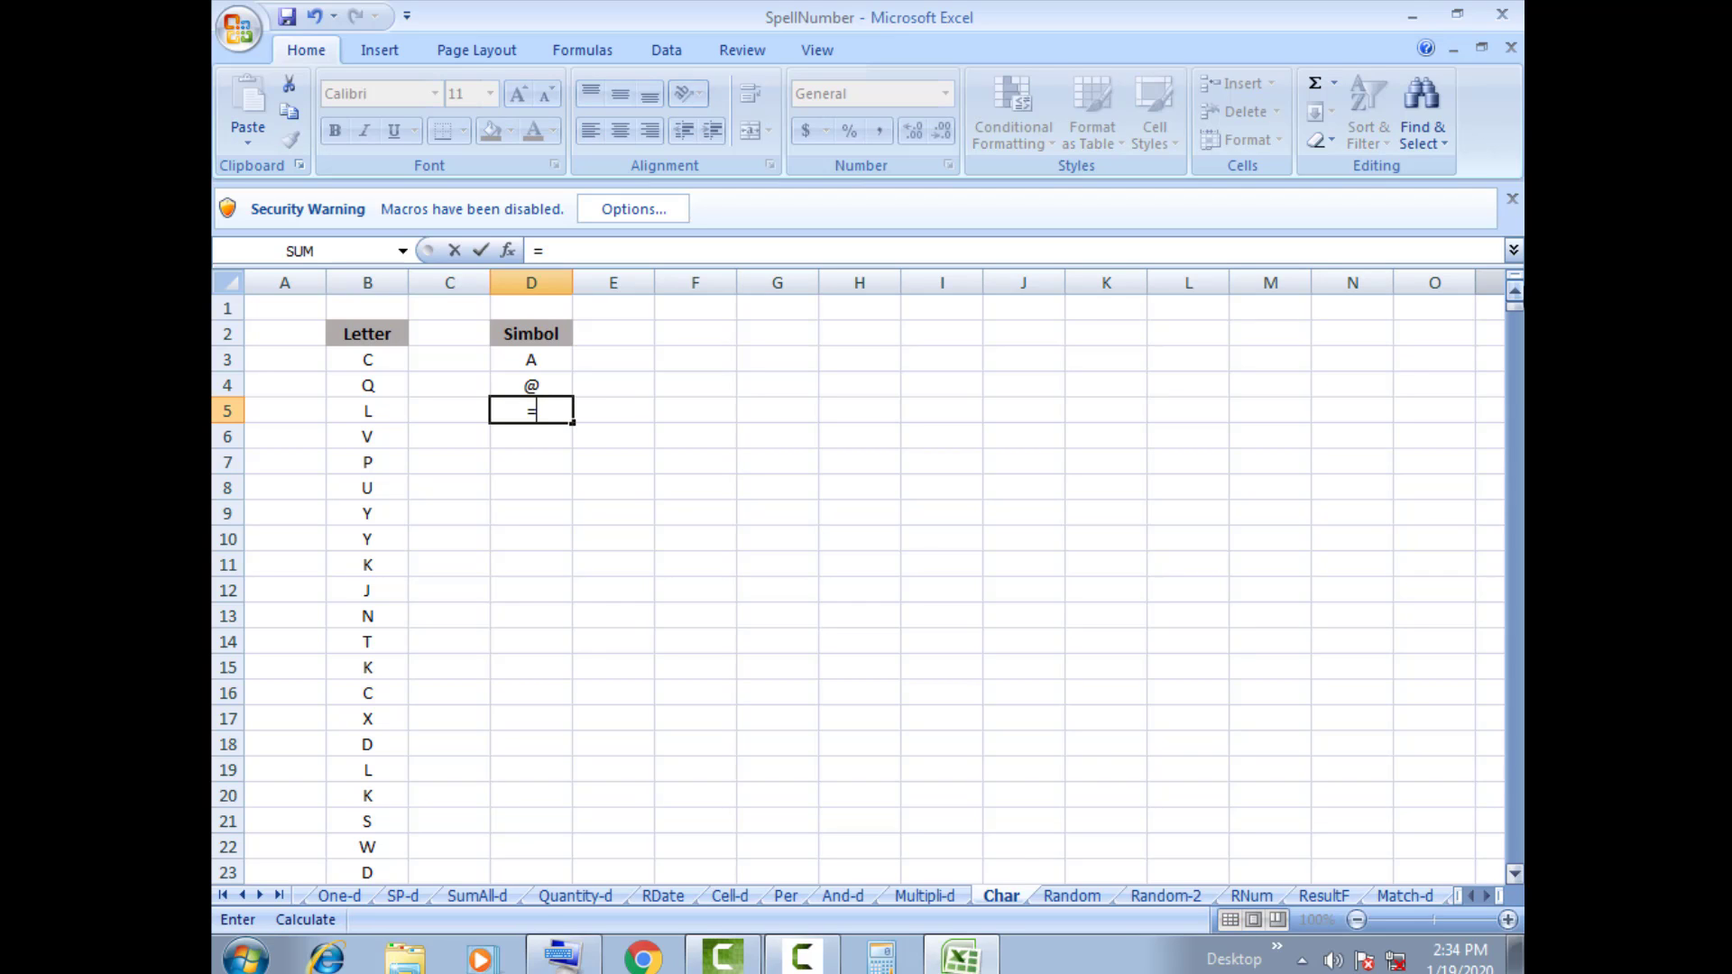
{"action": "type", "text": "cha"}
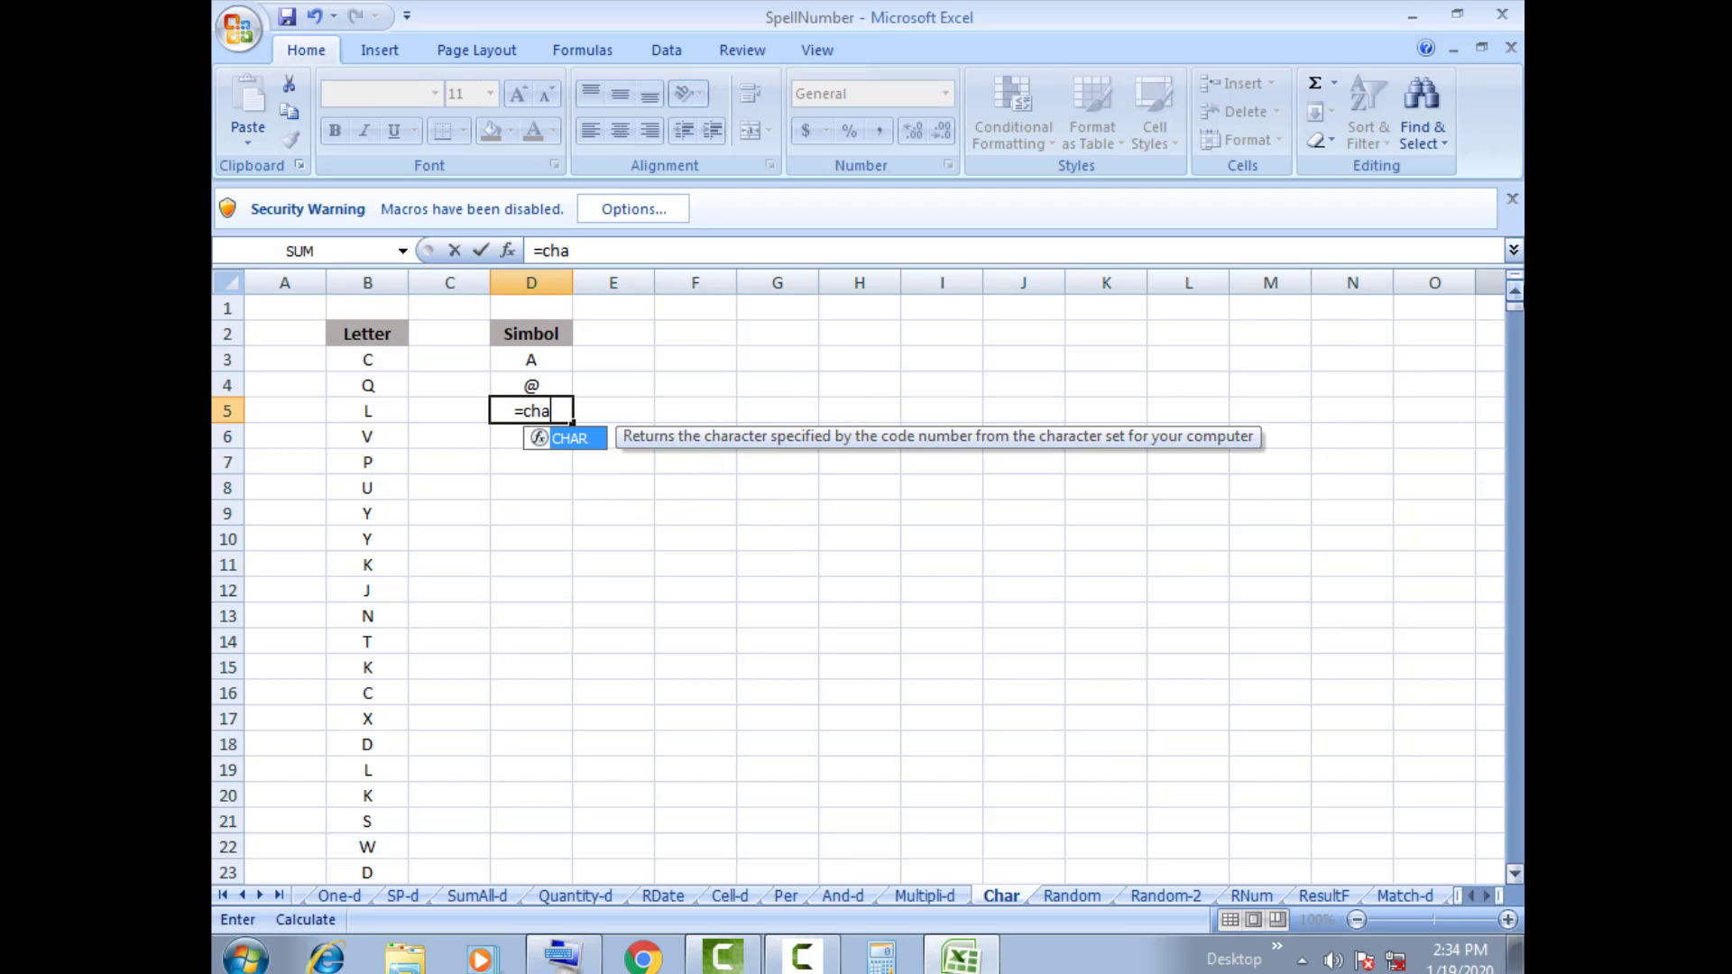
{"action": "type", "text": "r("}
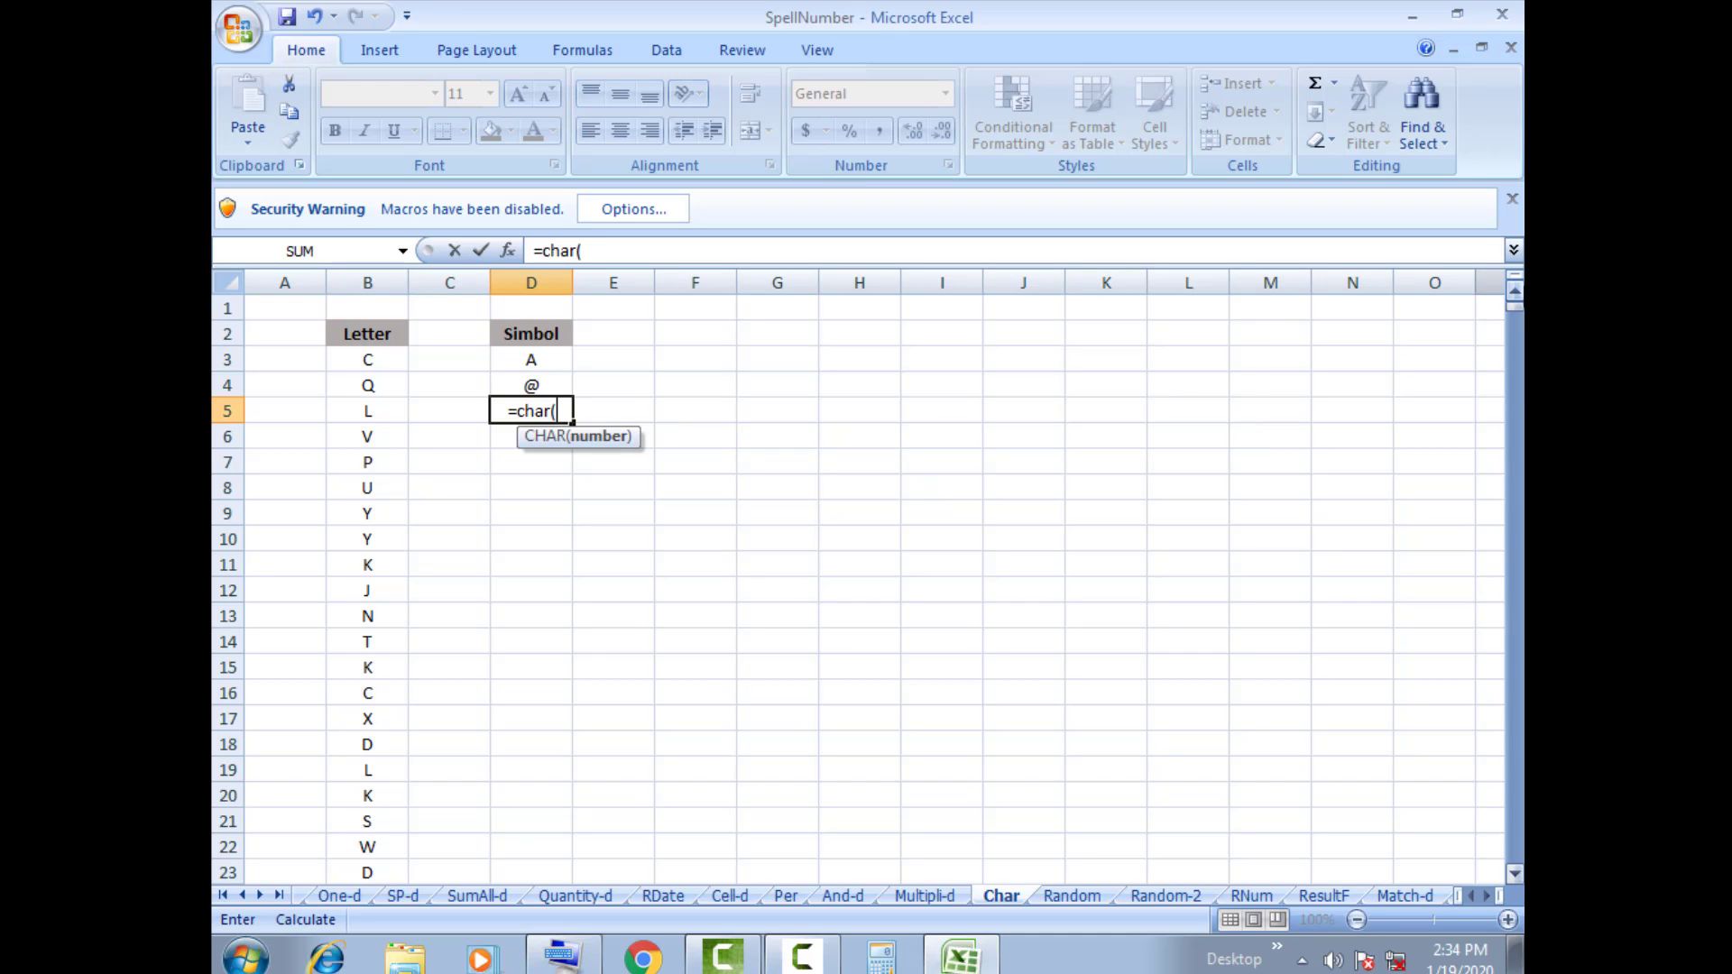
{"action": "type", "text": "61"}
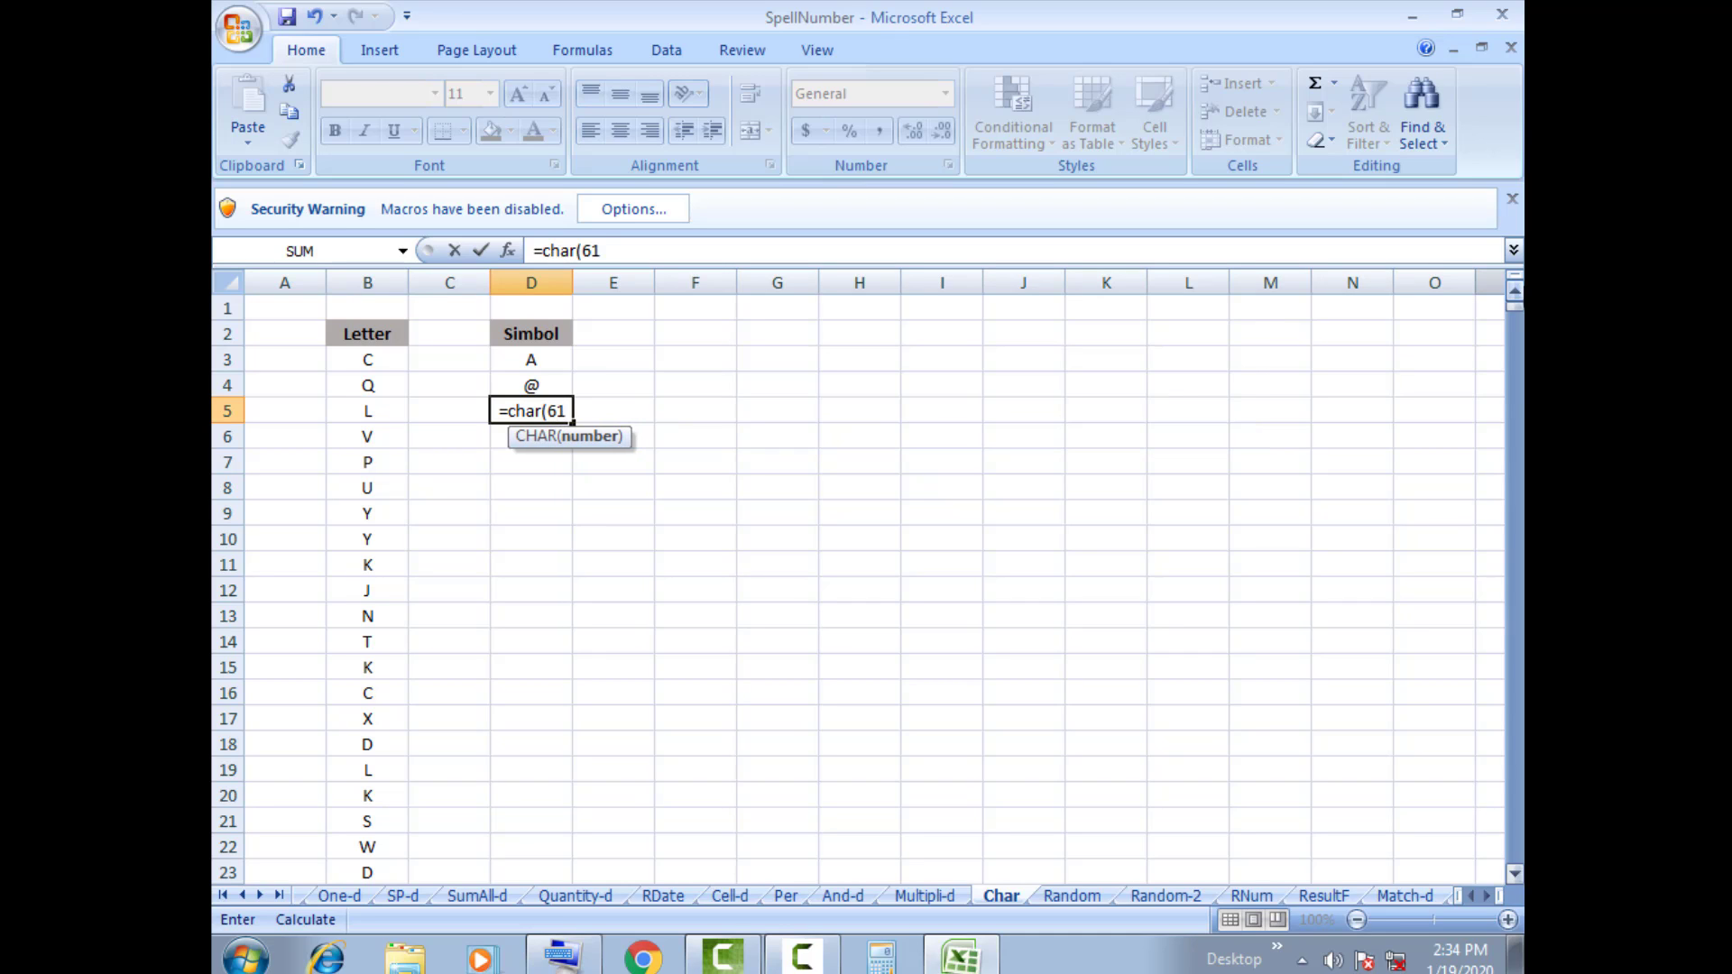
{"action": "type", "text": ")"}
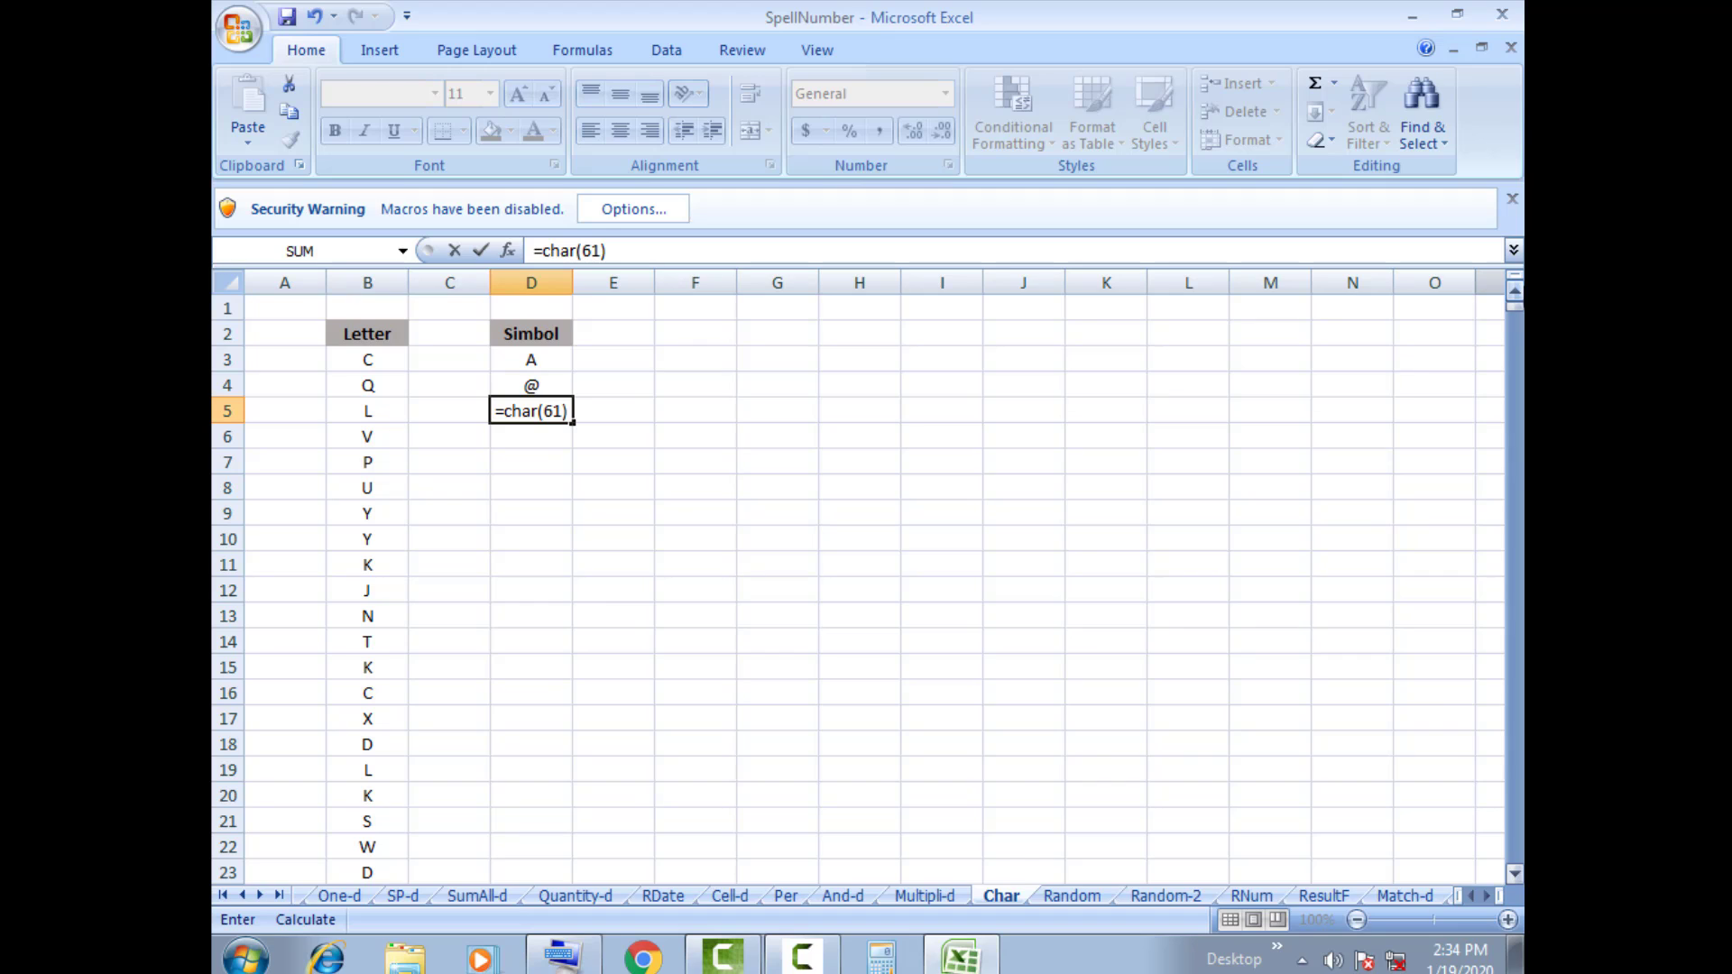
{"action": "key", "text": "Return"}
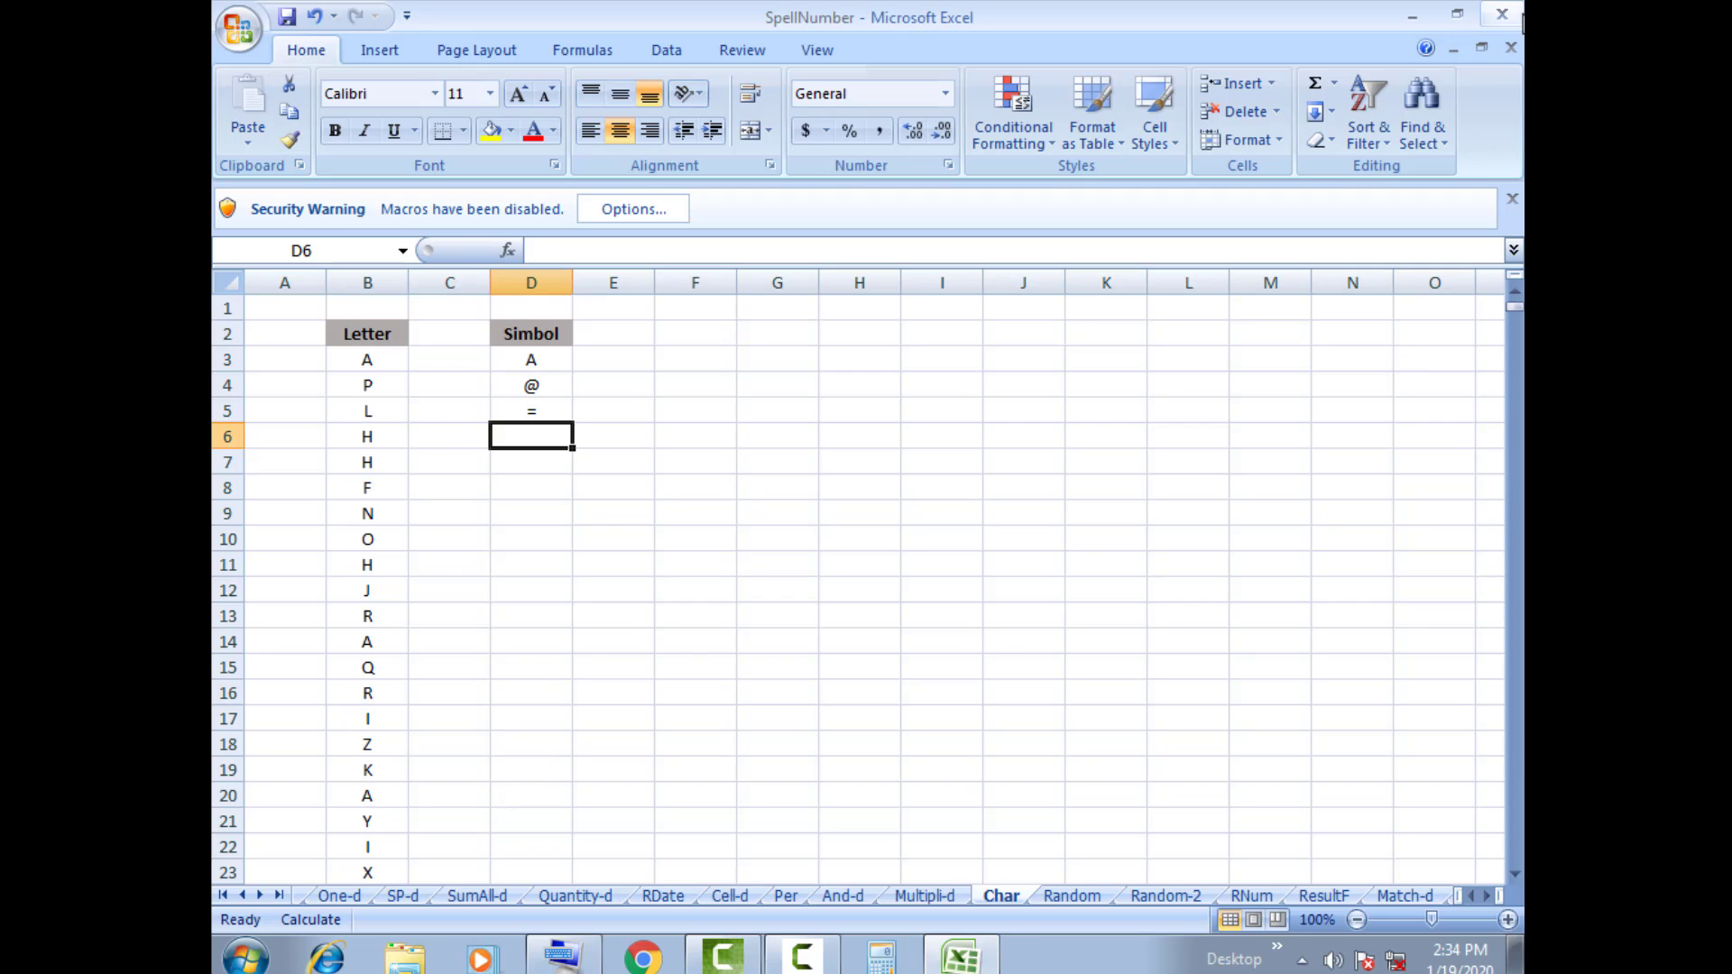
{"action": "key", "text": "Right"}
{"action": "key", "text": "Up"}
{"action": "key", "text": "Up"}
{"action": "key", "text": "Up"}
{"action": "key", "text": "Up"}
{"action": "key", "text": "Right"}
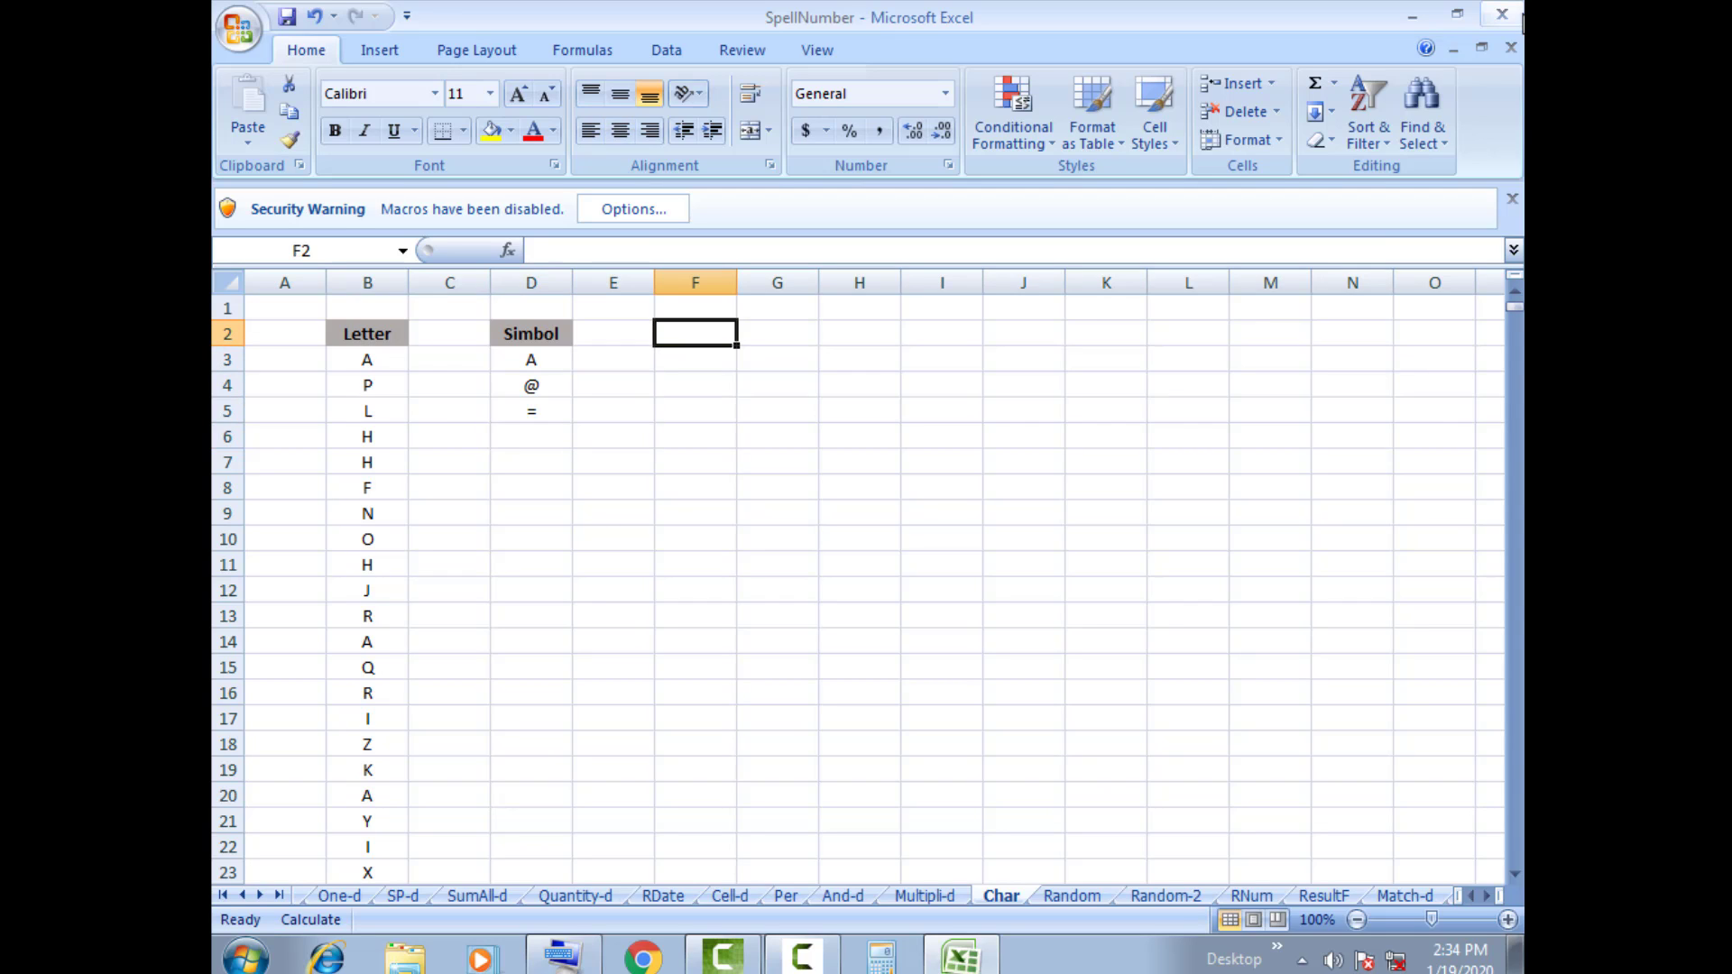
{"action": "key", "text": "Up"}
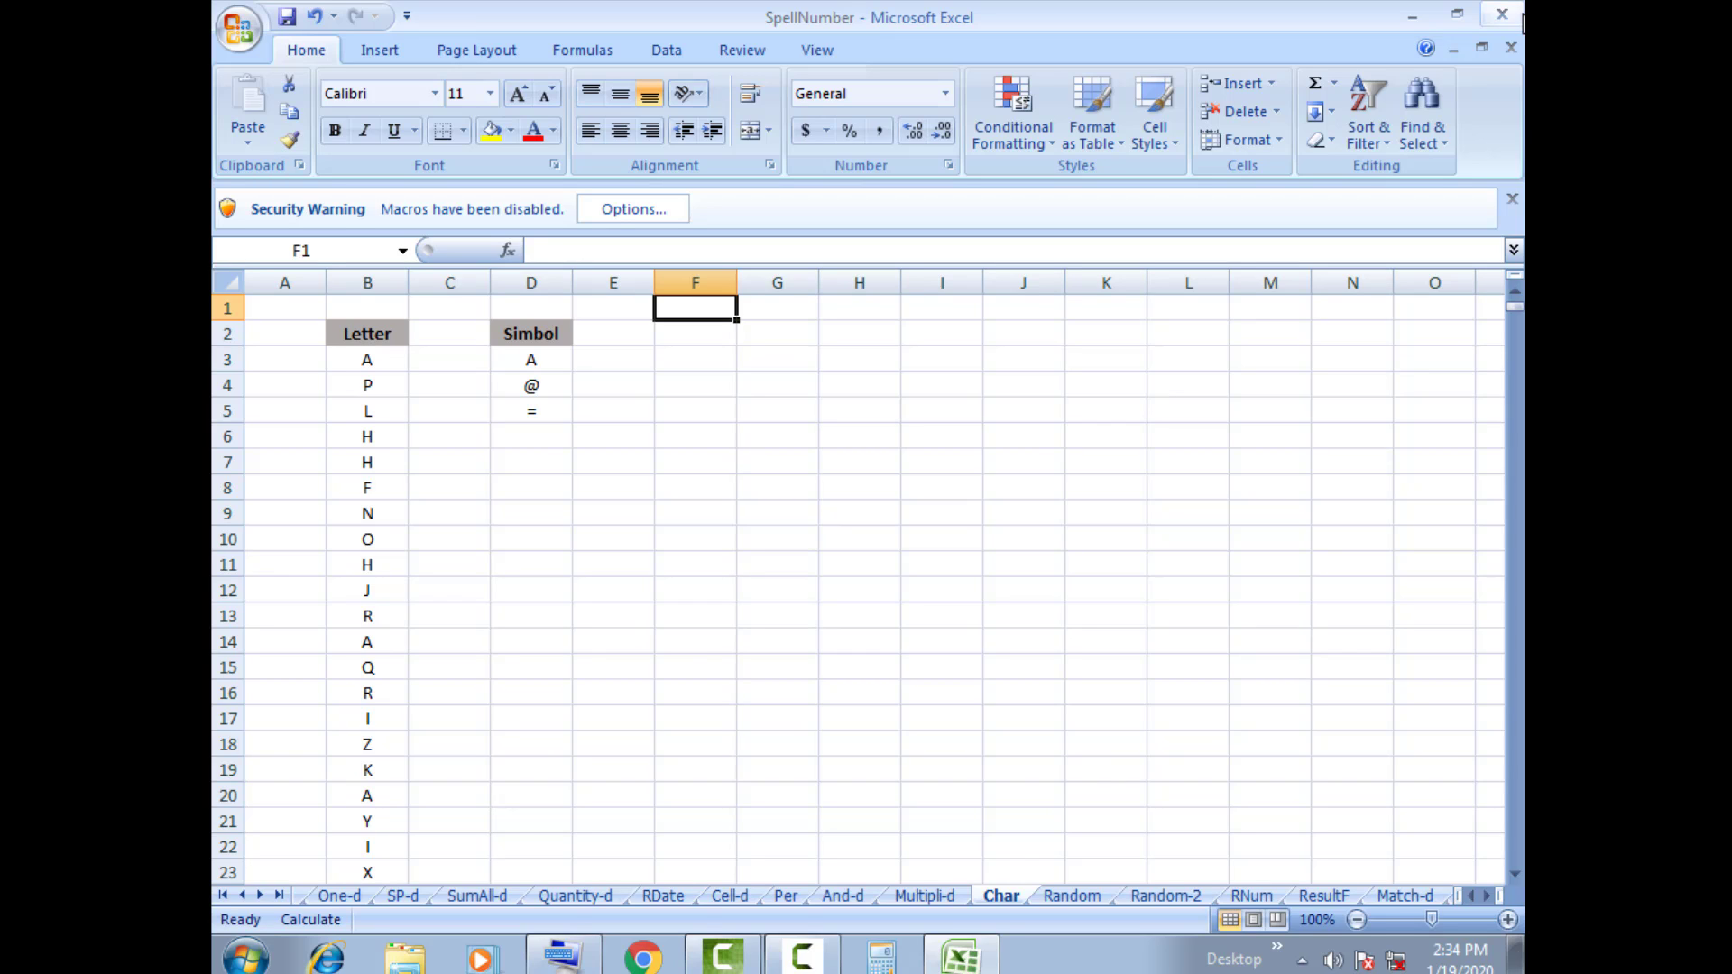
- Begin the F1 formula as =char(65+, correcting the mistyped 85 to 65
{"action": "type", "text": "="}
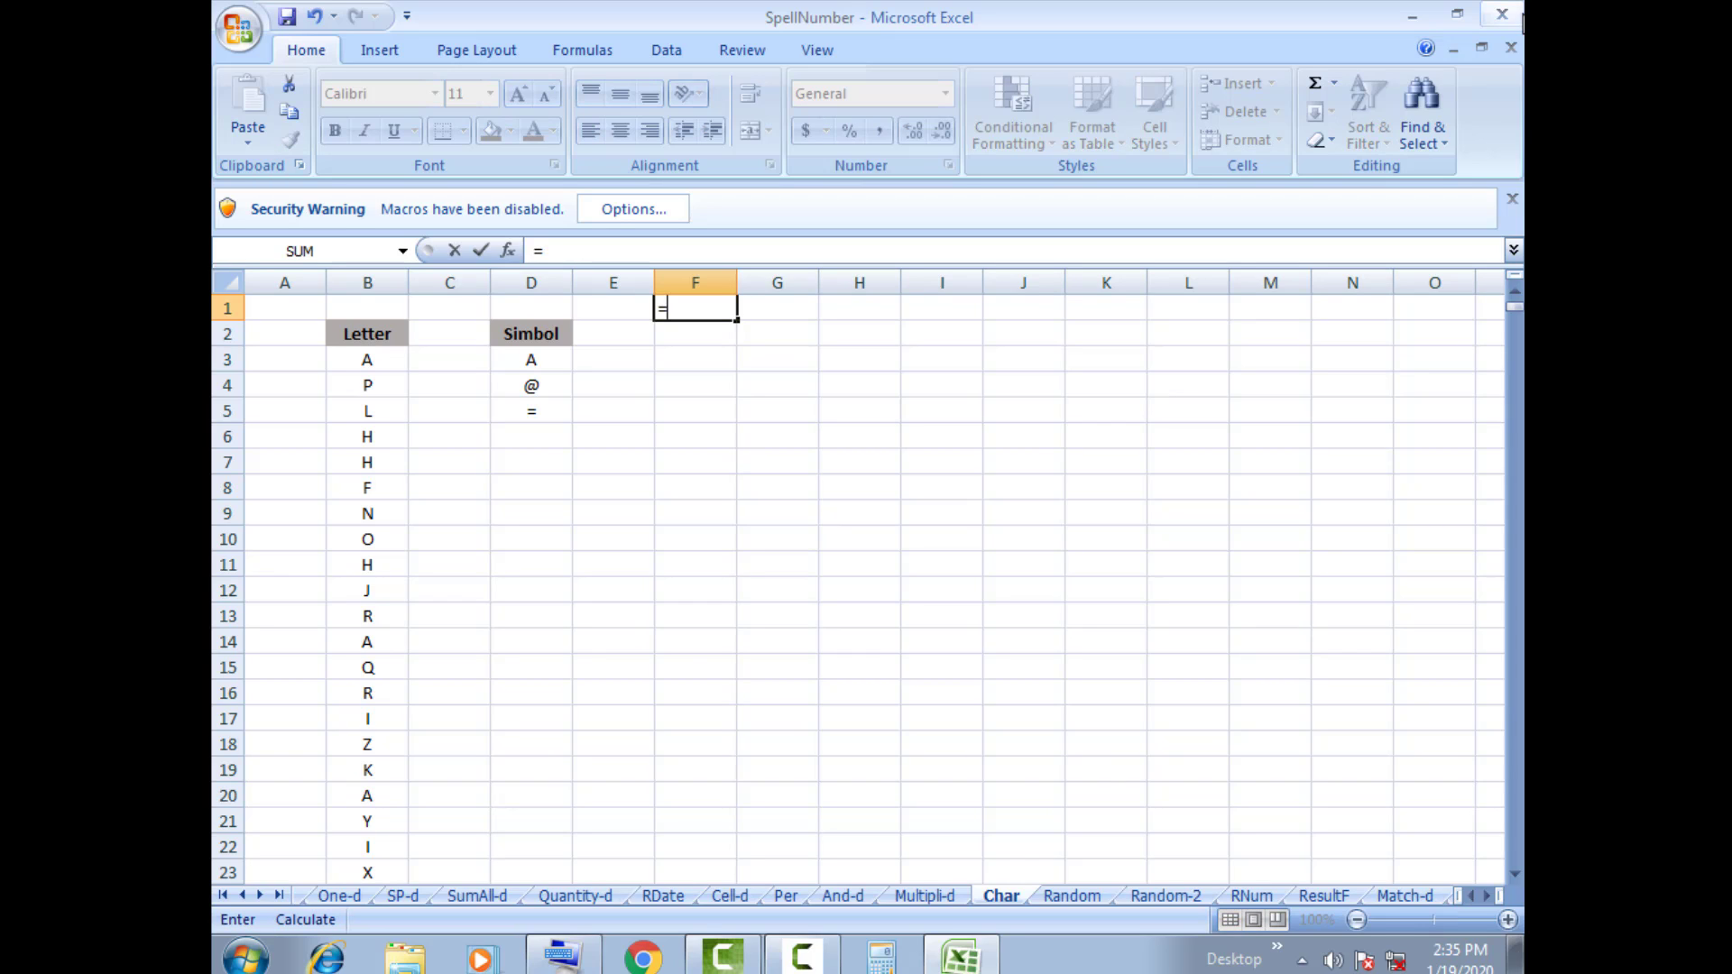
{"action": "type", "text": "c"}
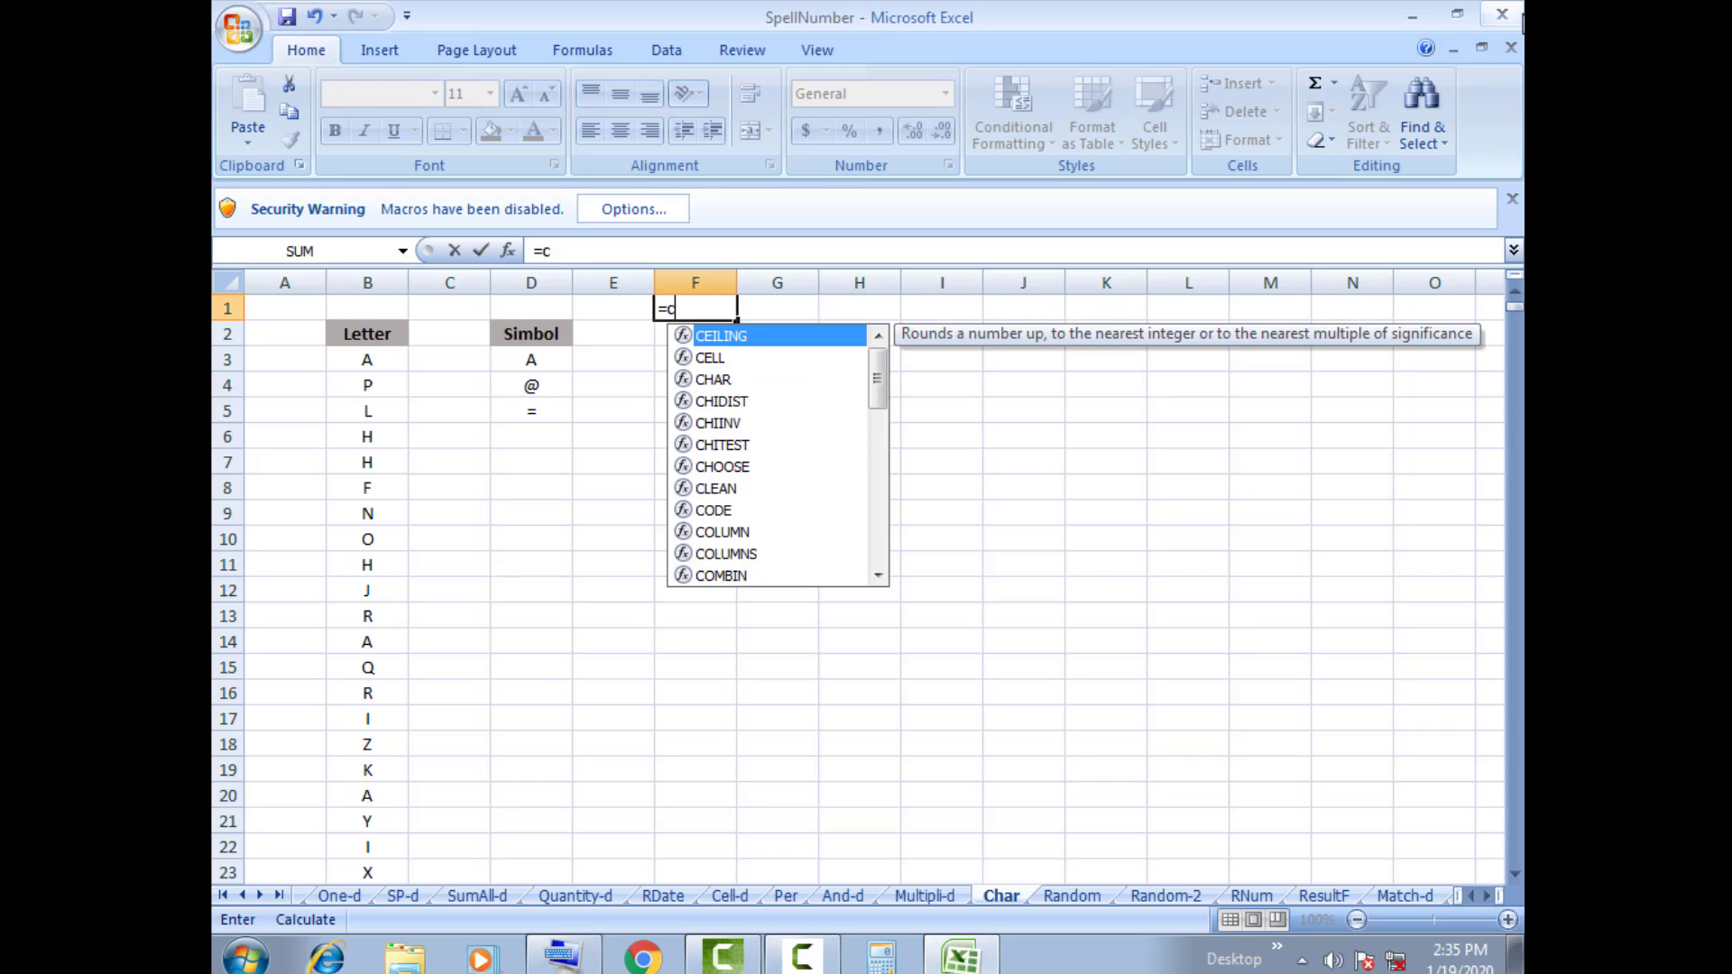
{"action": "type", "text": "har"}
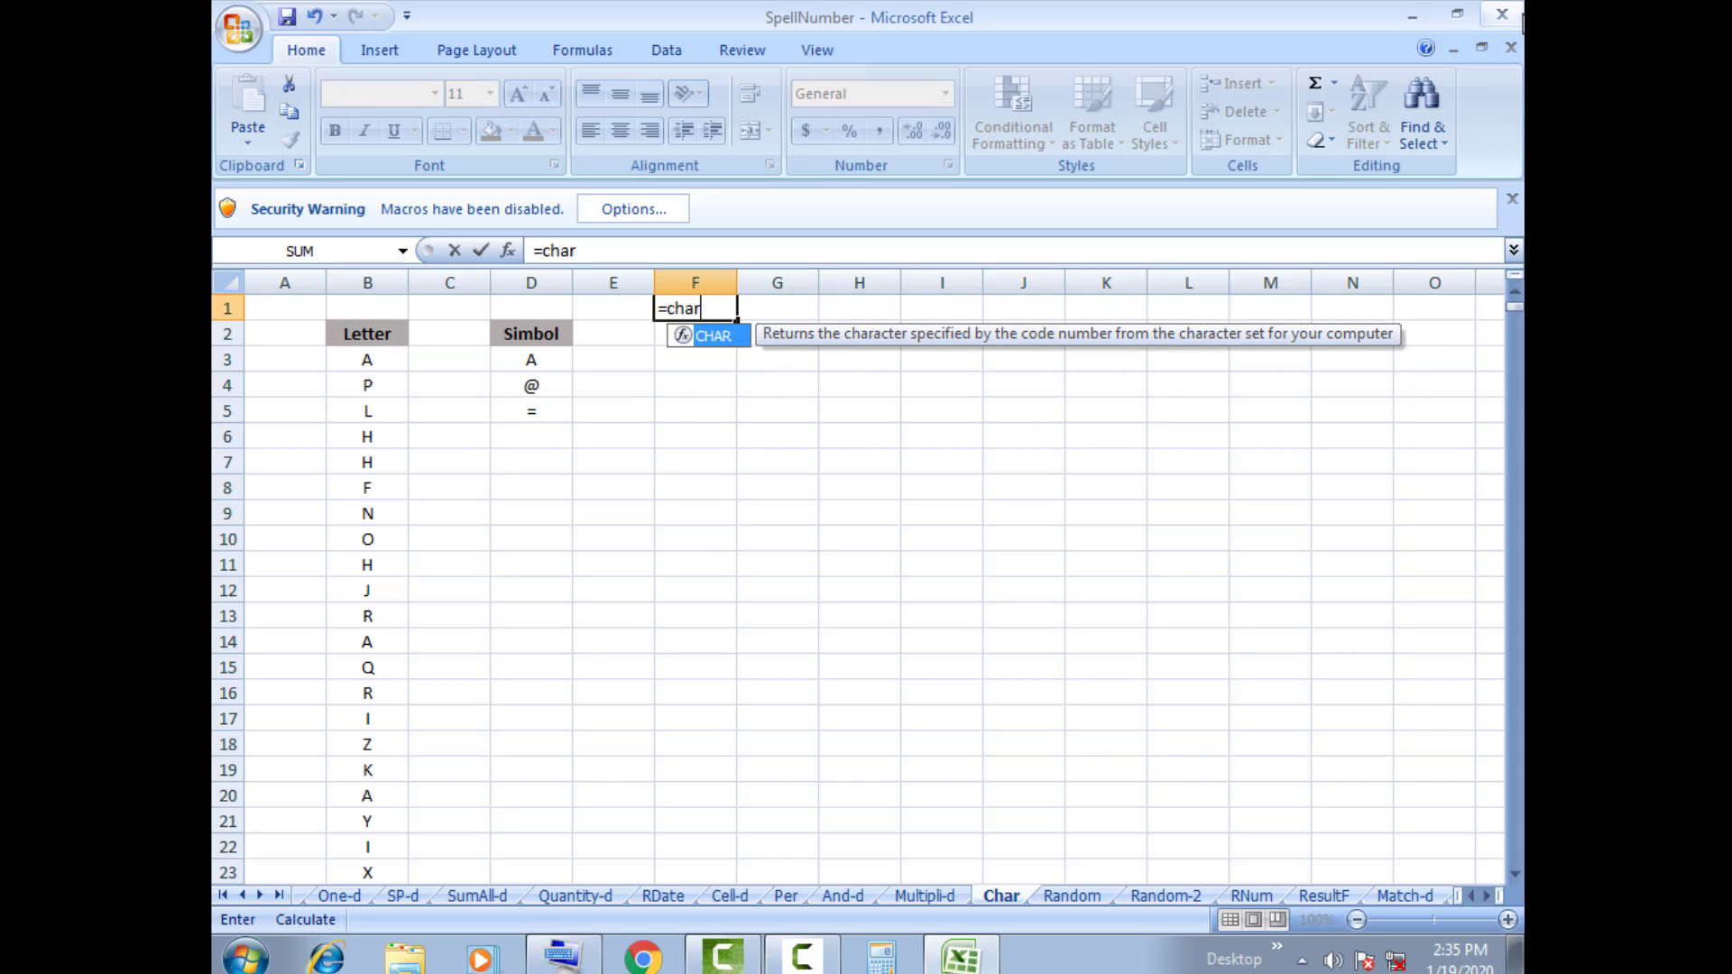
{"action": "type", "text": "("}
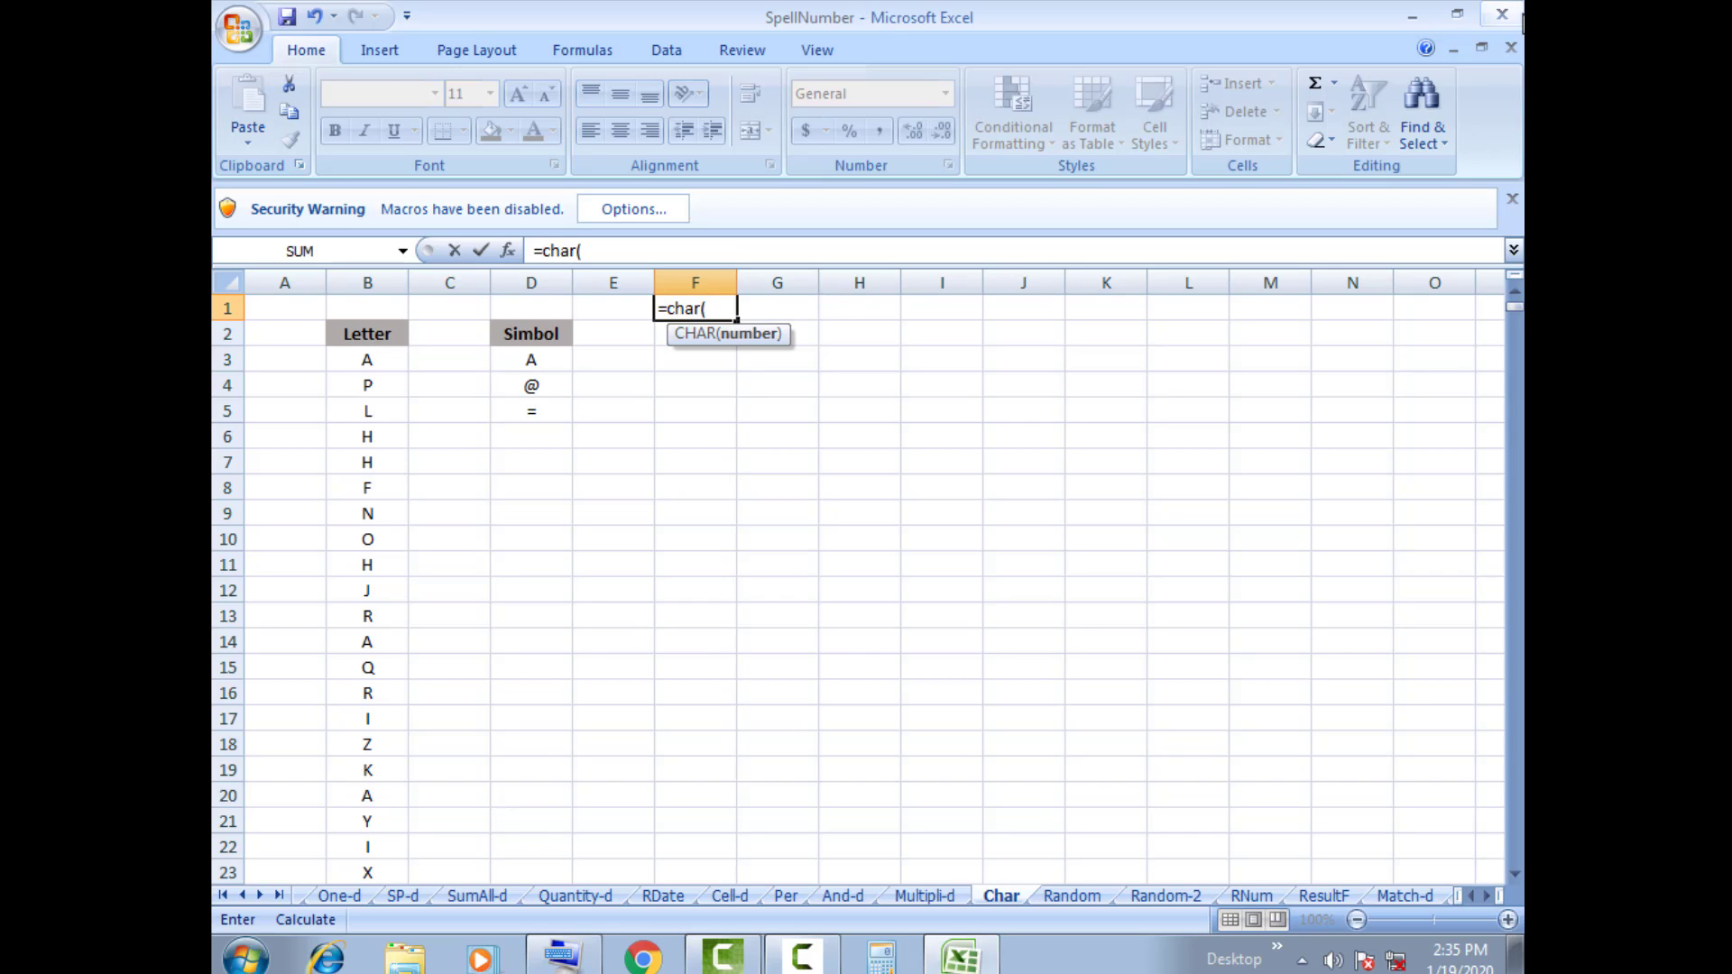
{"action": "type", "text": "85"}
{"action": "type", "text": "+"}
{"action": "left_click", "coordinate": [718, 307]}
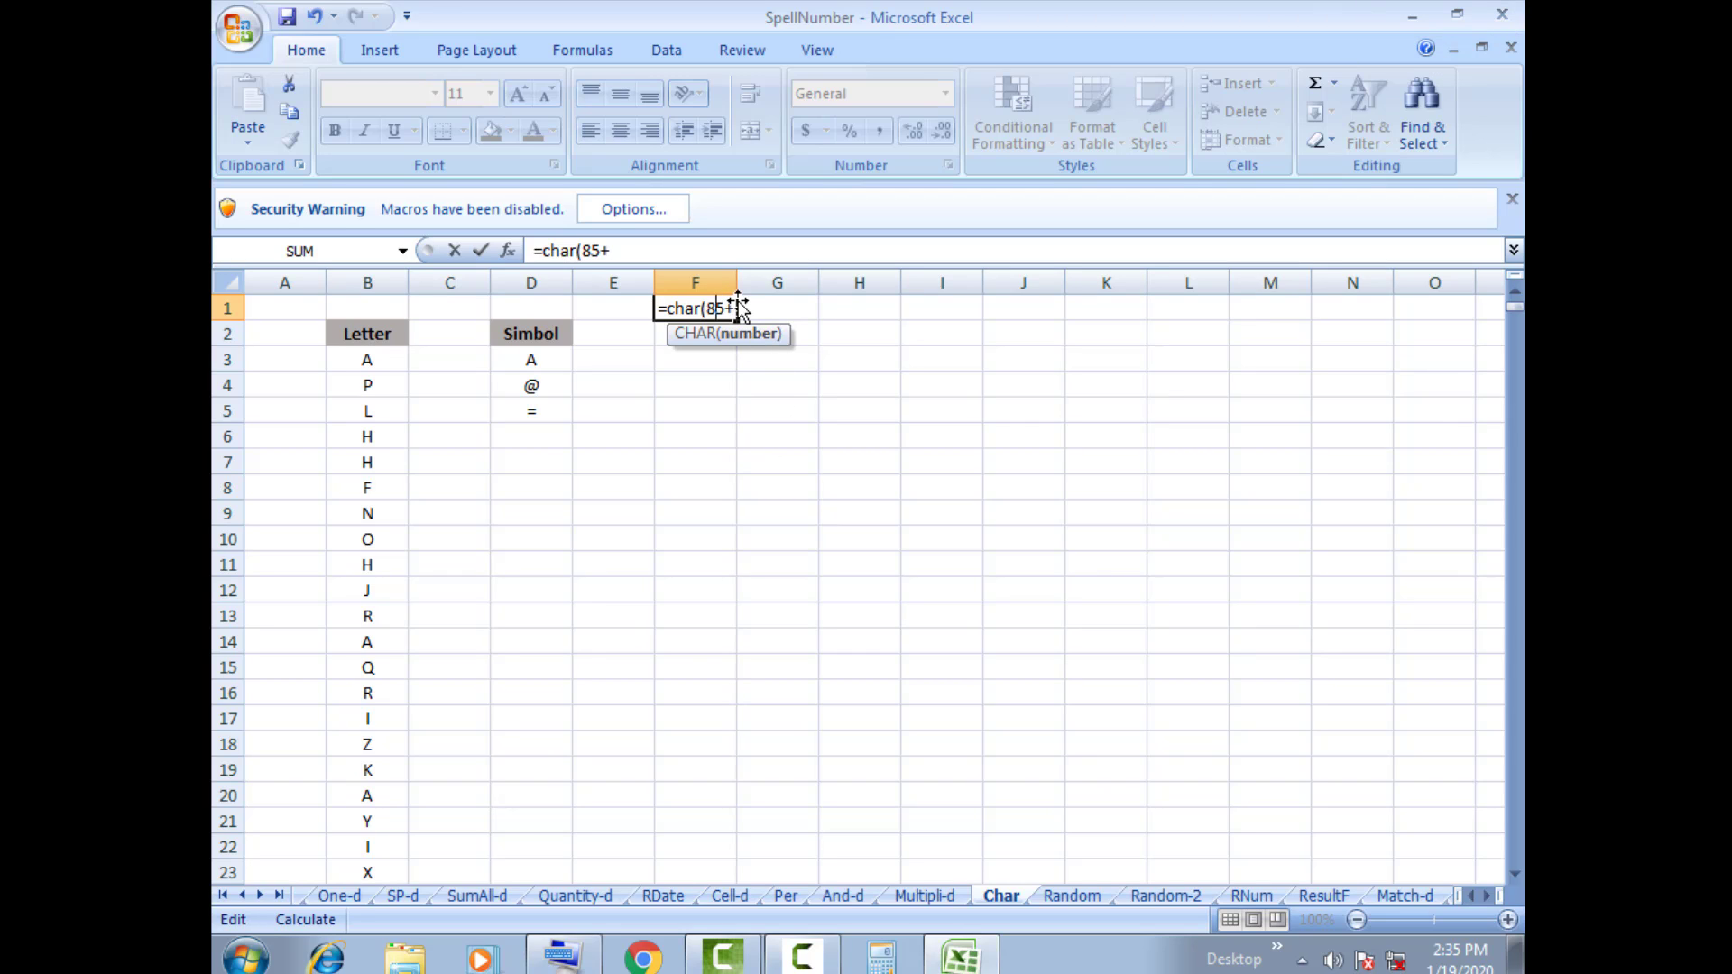
{"action": "key", "text": "BackSpace"}
{"action": "type", "text": "6"}
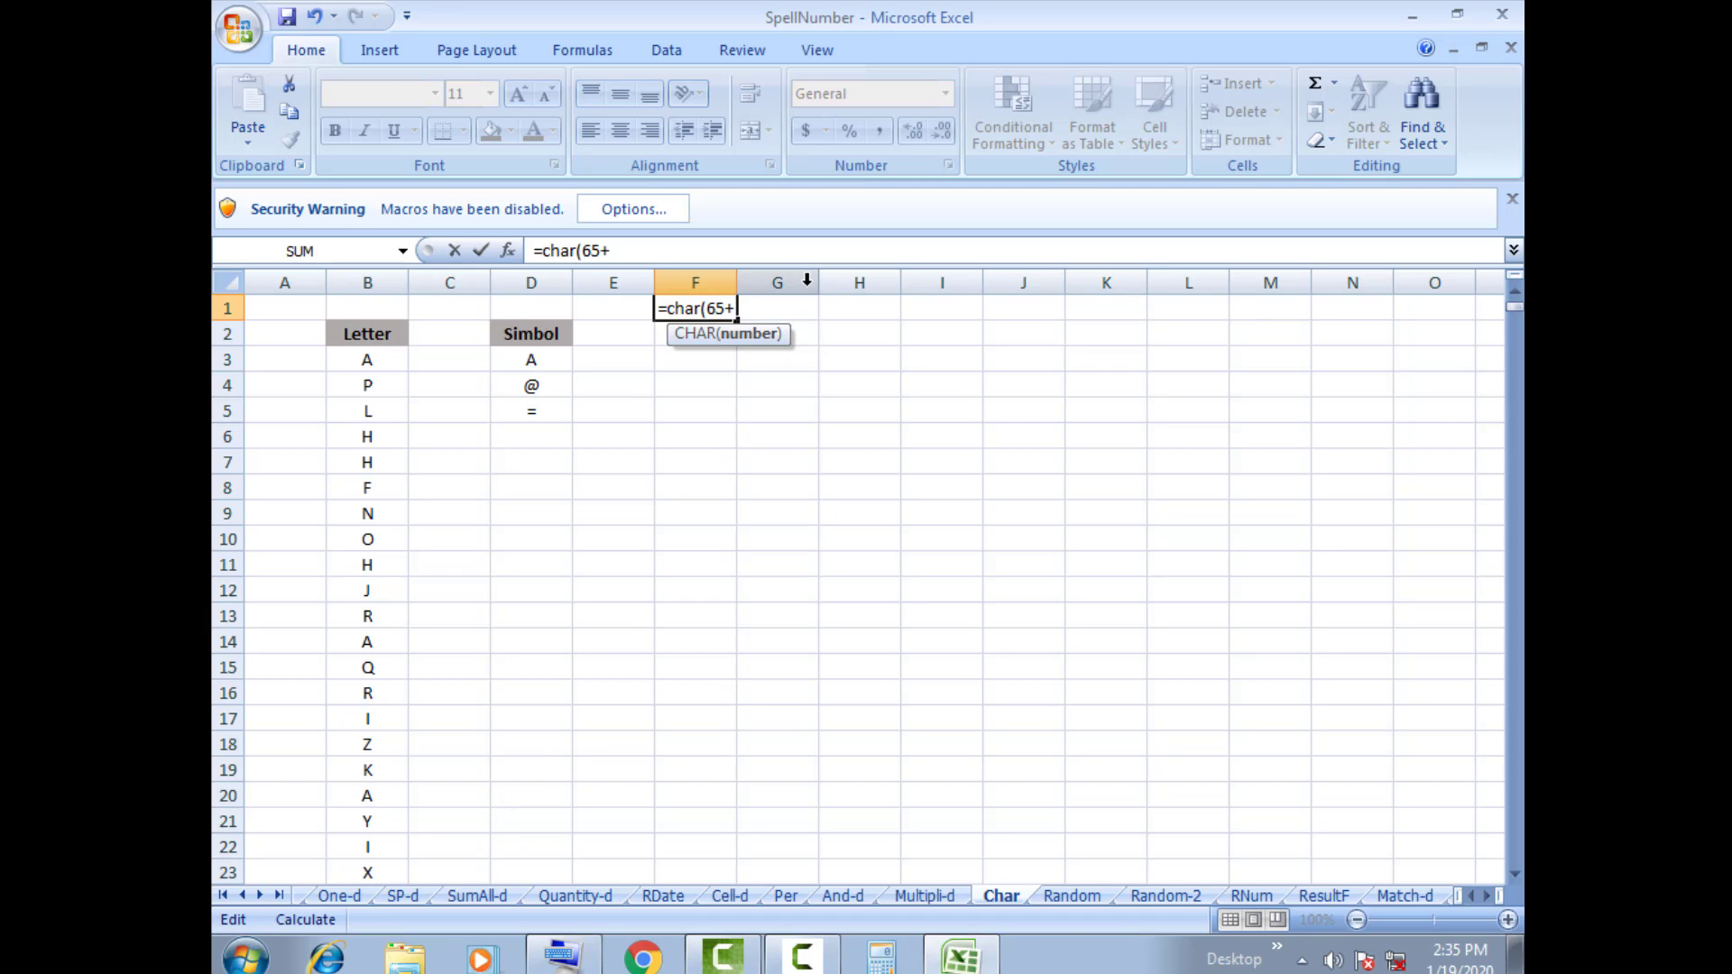
{"action": "left_click", "coordinate": [735, 308]}
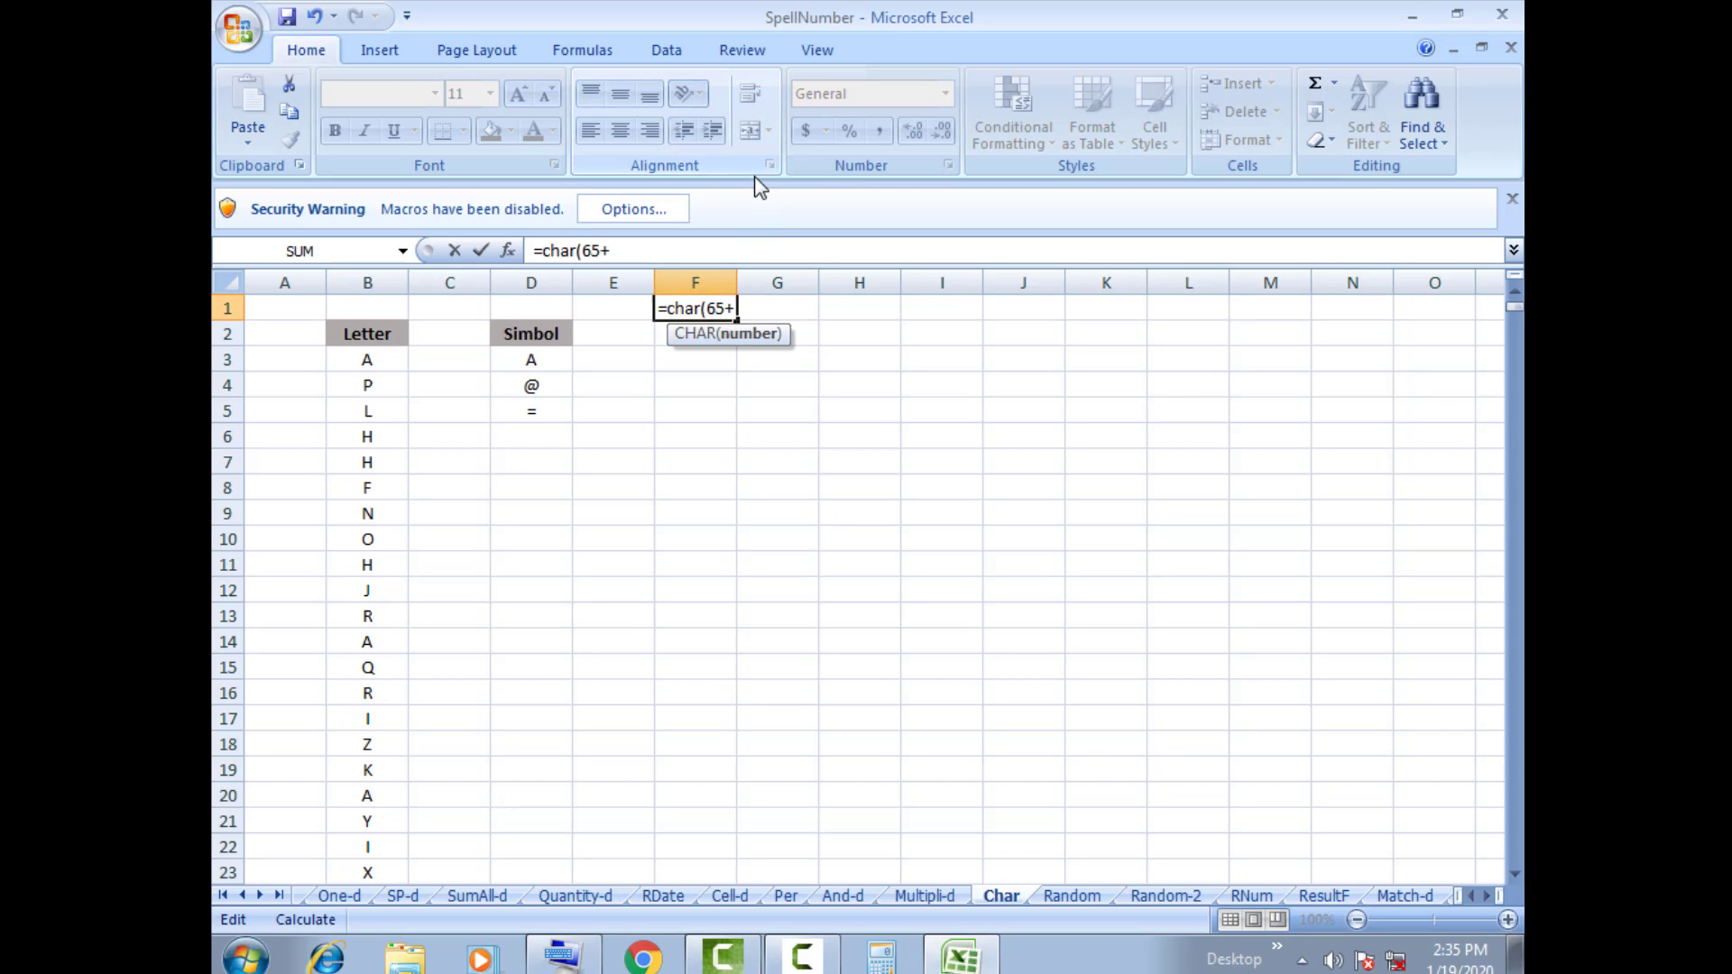
- Complete F1 as =char(65+int(RAND()*26)), picking RAND from the autocomplete list
{"action": "type", "text": "i"}
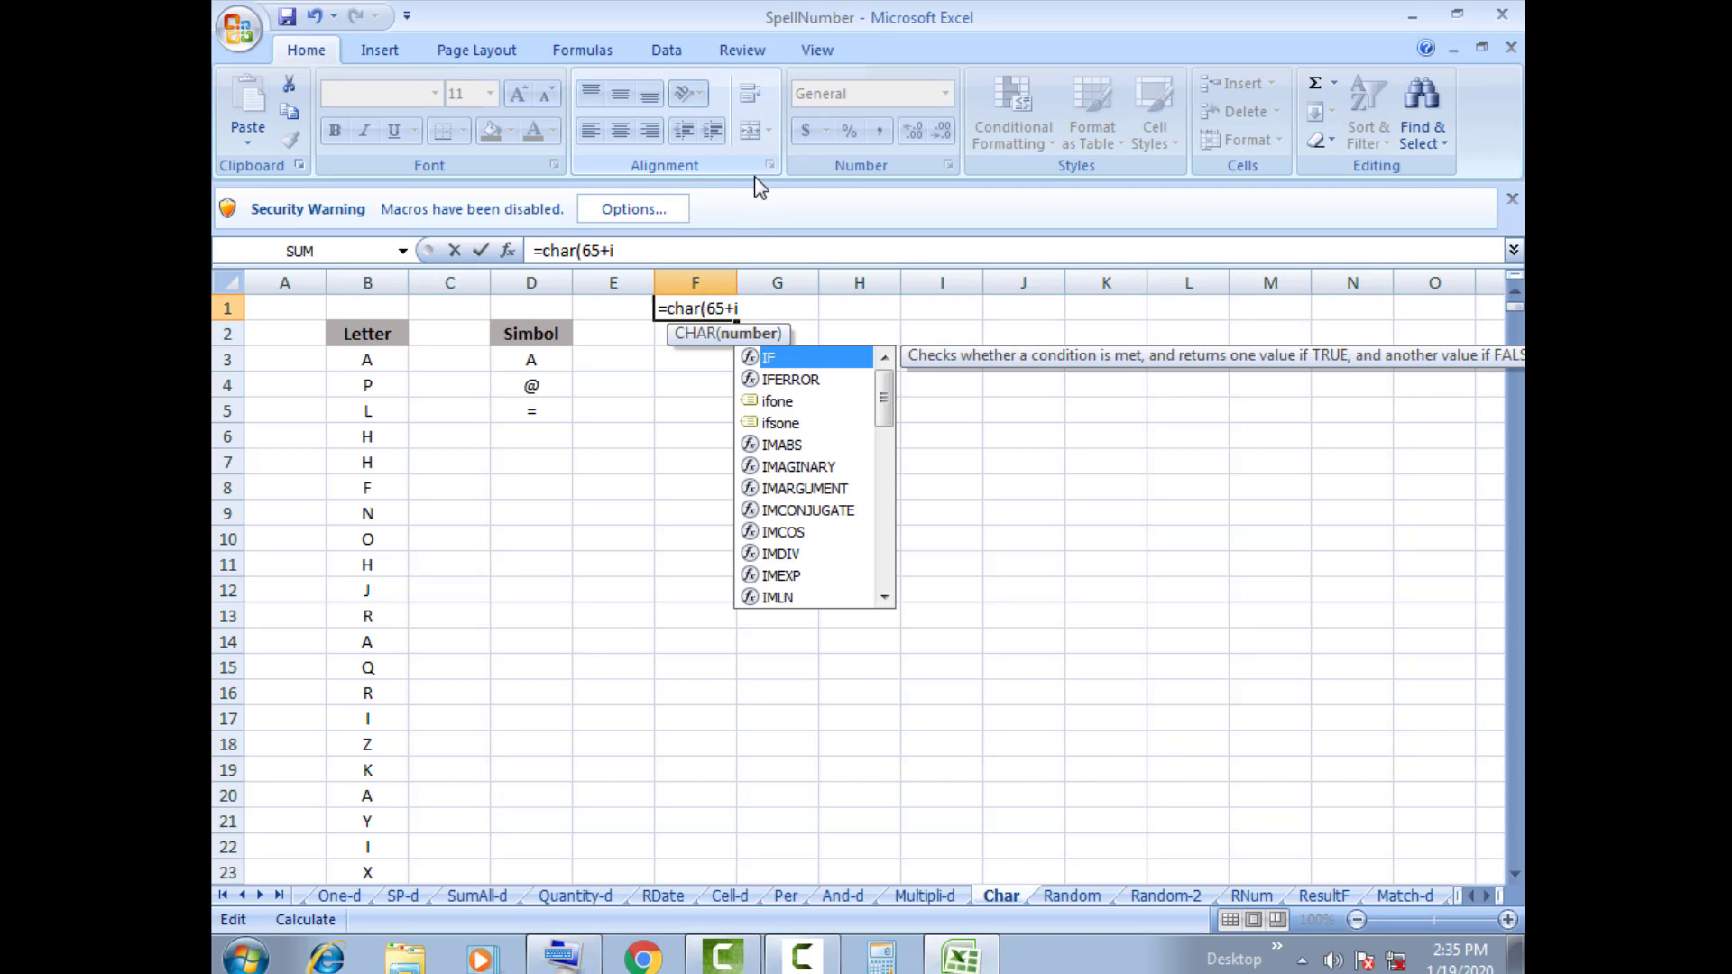
{"action": "type", "text": "nt"}
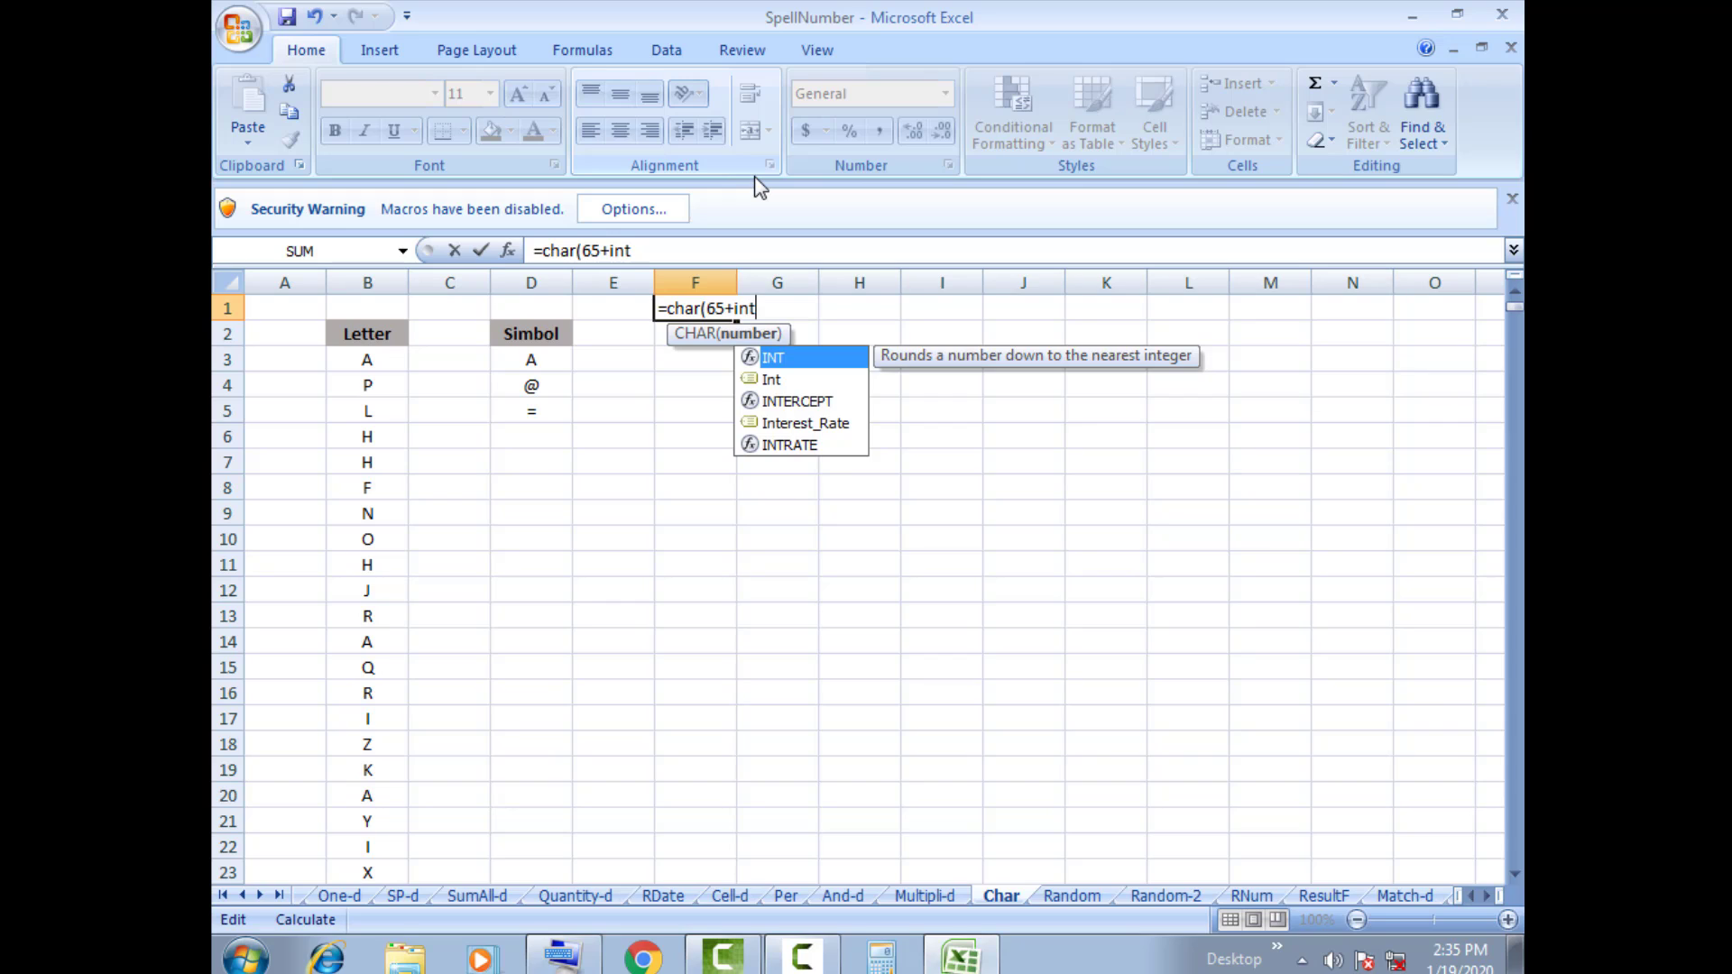
{"action": "type", "text": "("}
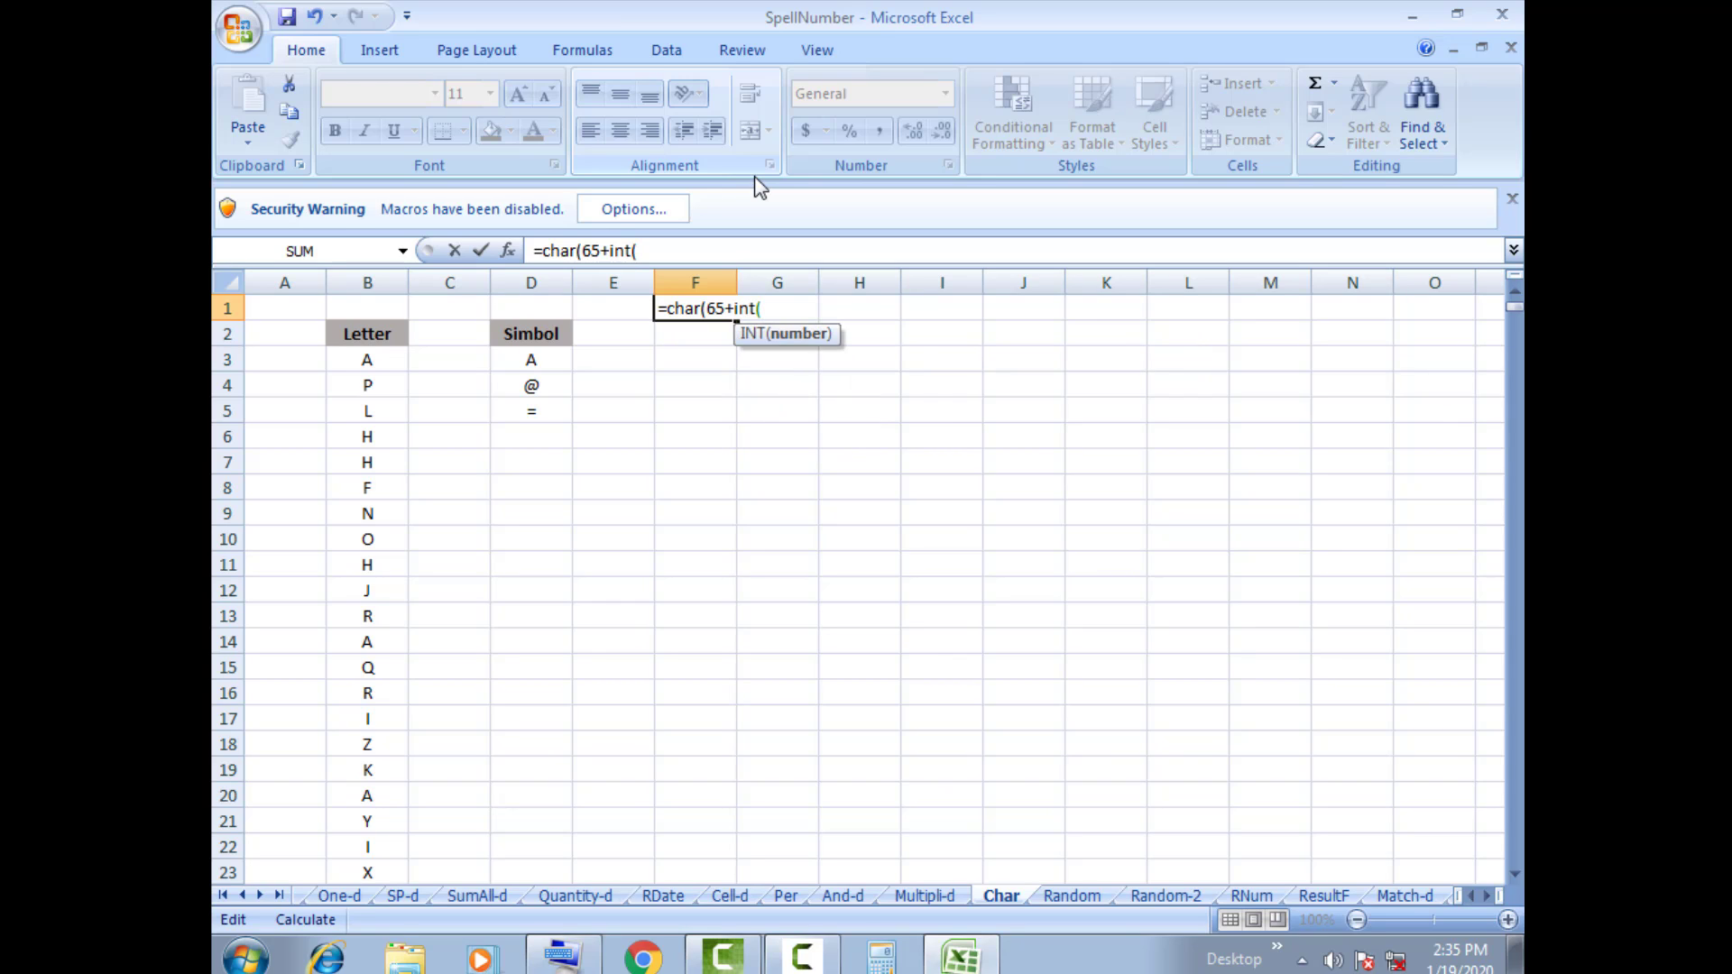
{"action": "type", "text": "ra"}
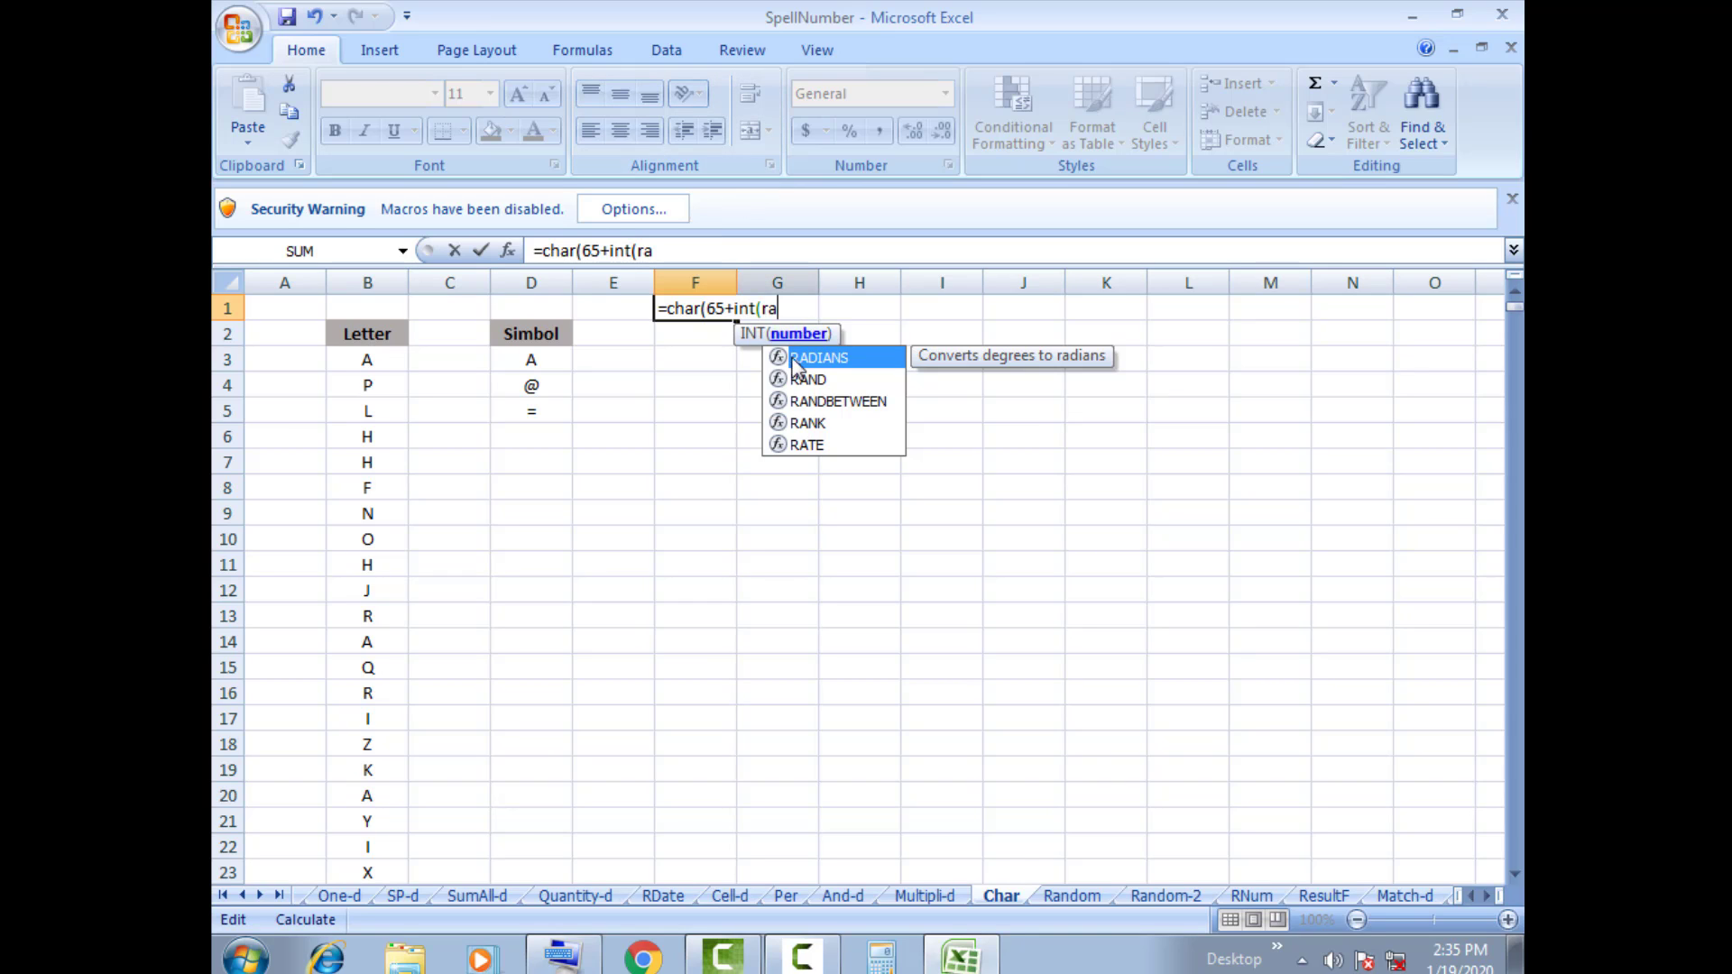
{"action": "double_click", "coordinate": [807, 379]}
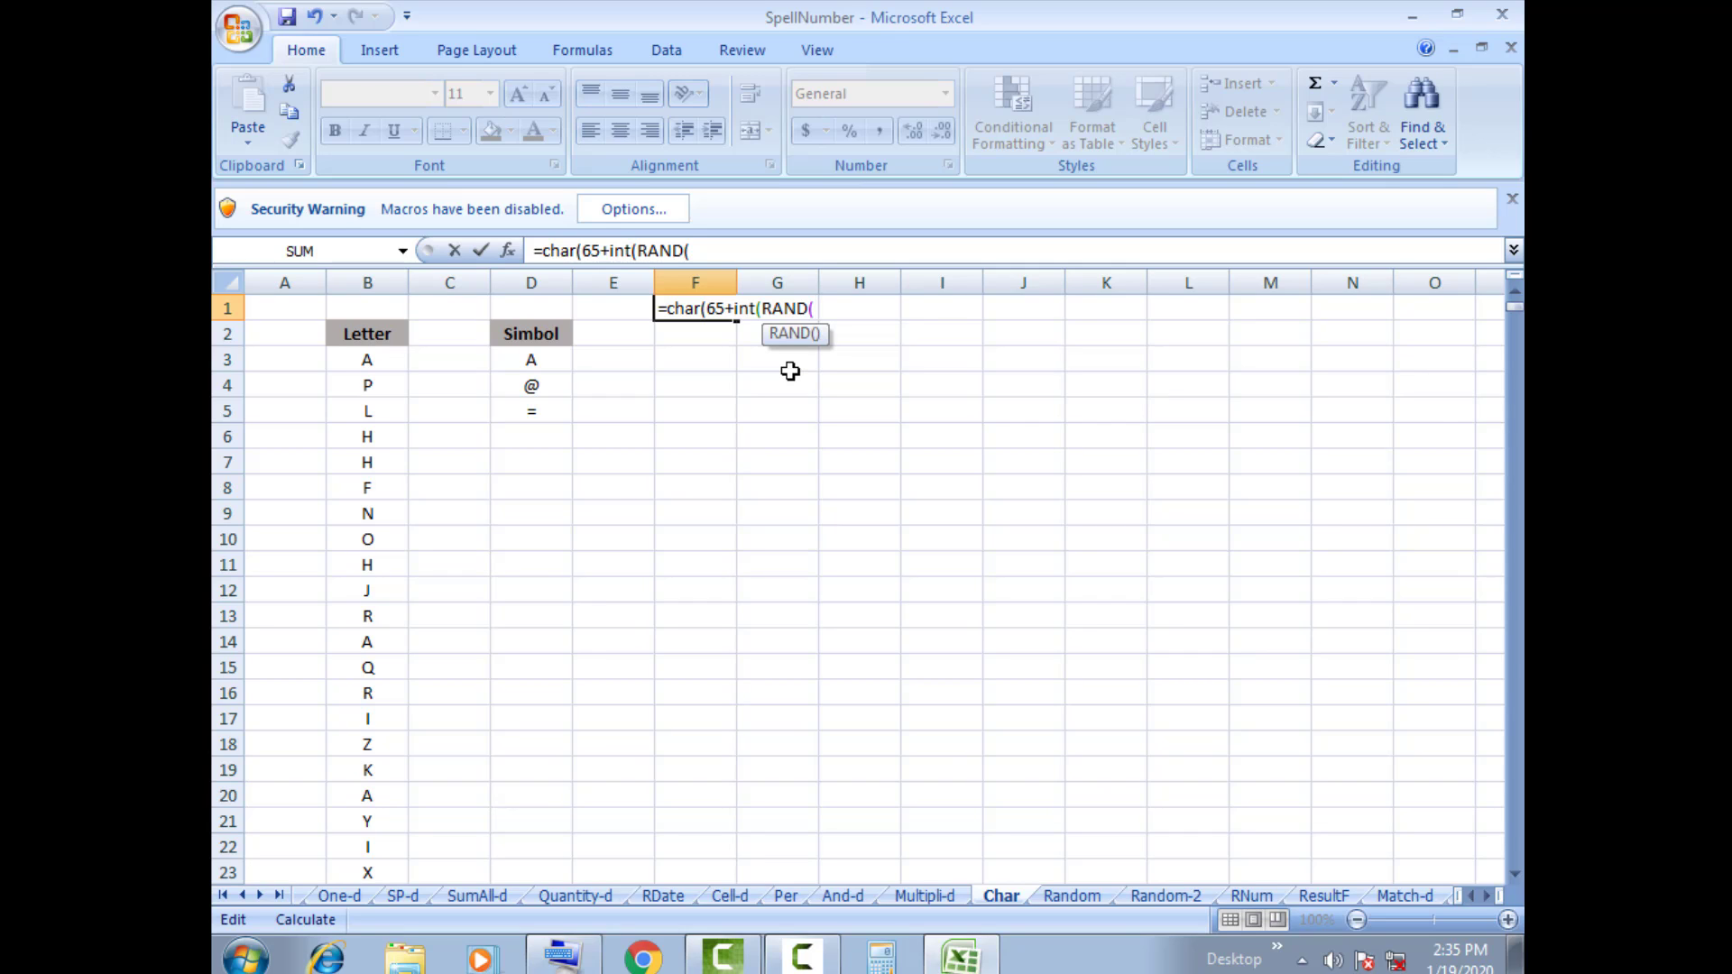
{"action": "type", "text": ")"}
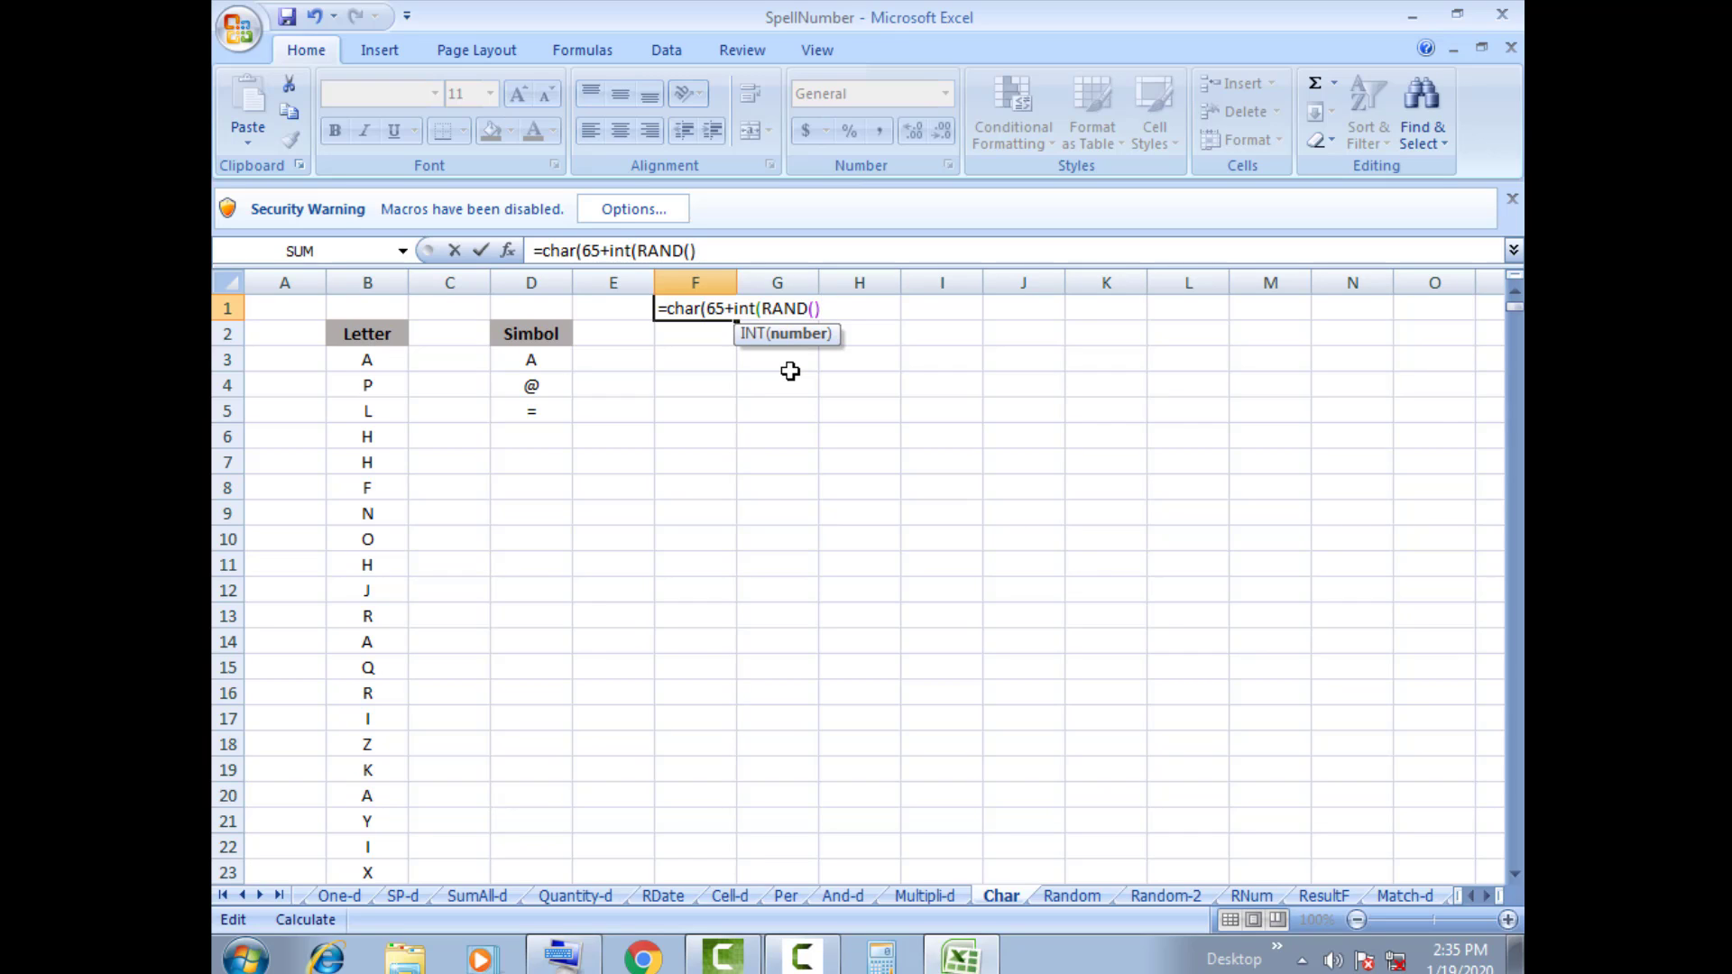
{"action": "type", "text": "*"}
{"action": "type", "text": "2"}
{"action": "type", "text": "6"}
{"action": "type", "text": ")"}
{"action": "type", "text": ")"}
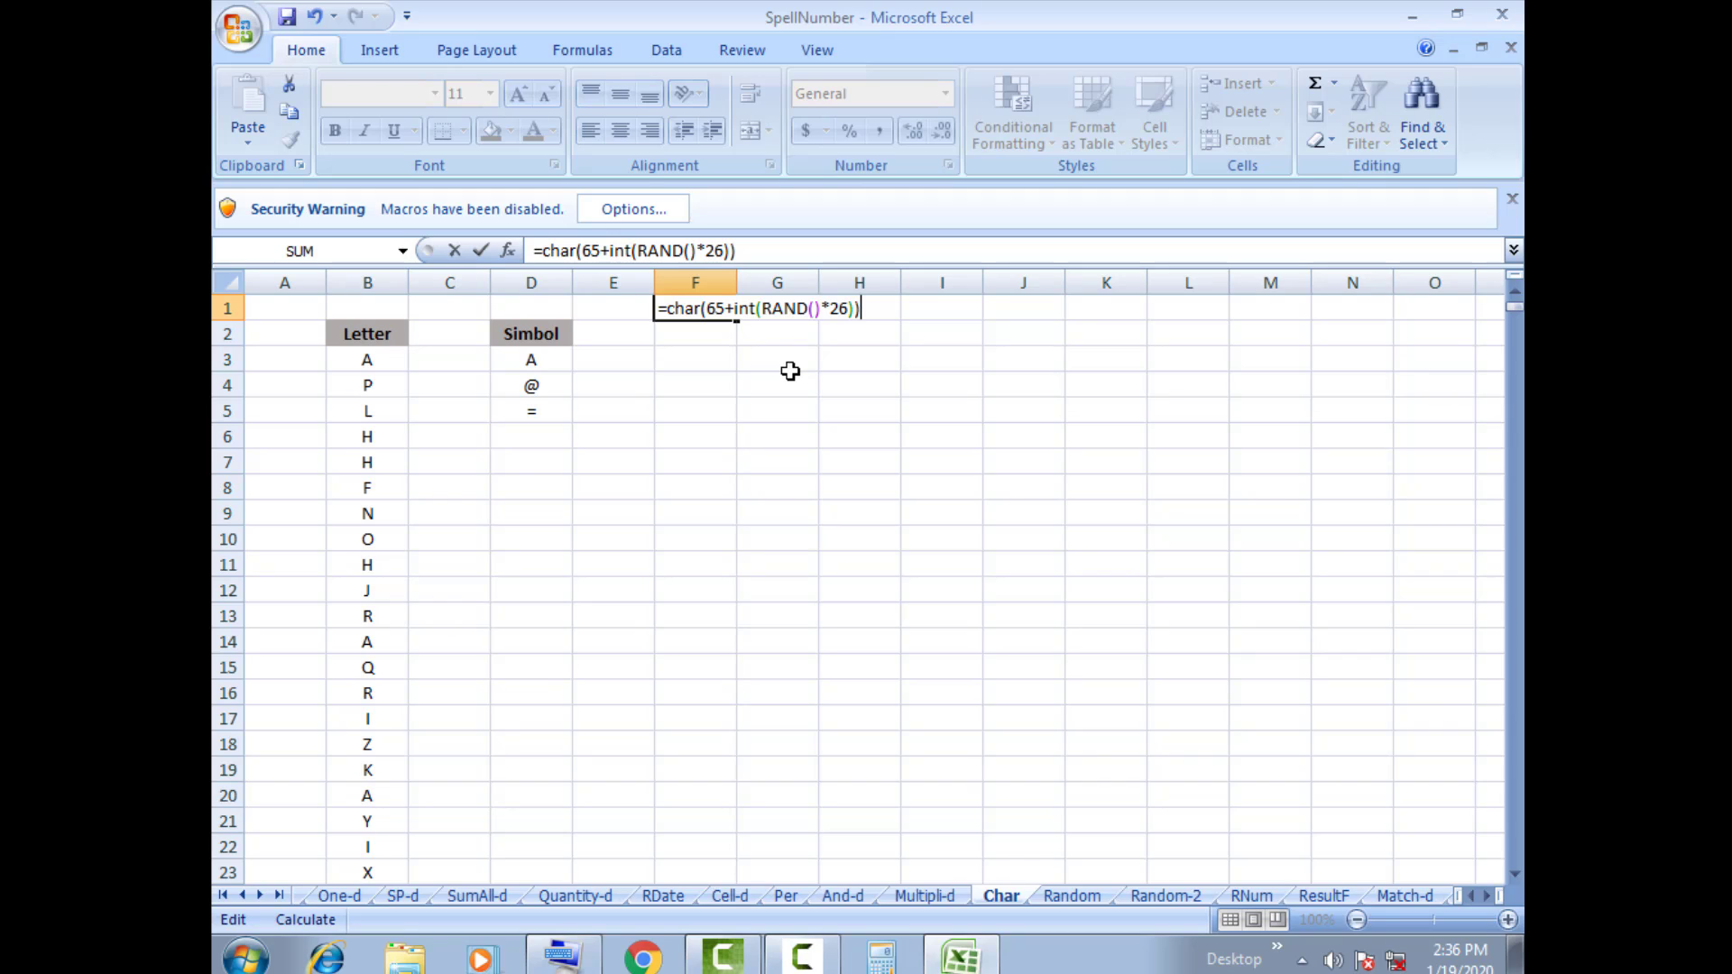
- Commit the F1 formula, fill it down to row 33, and centre the letters in column F
{"action": "key", "text": "Return"}
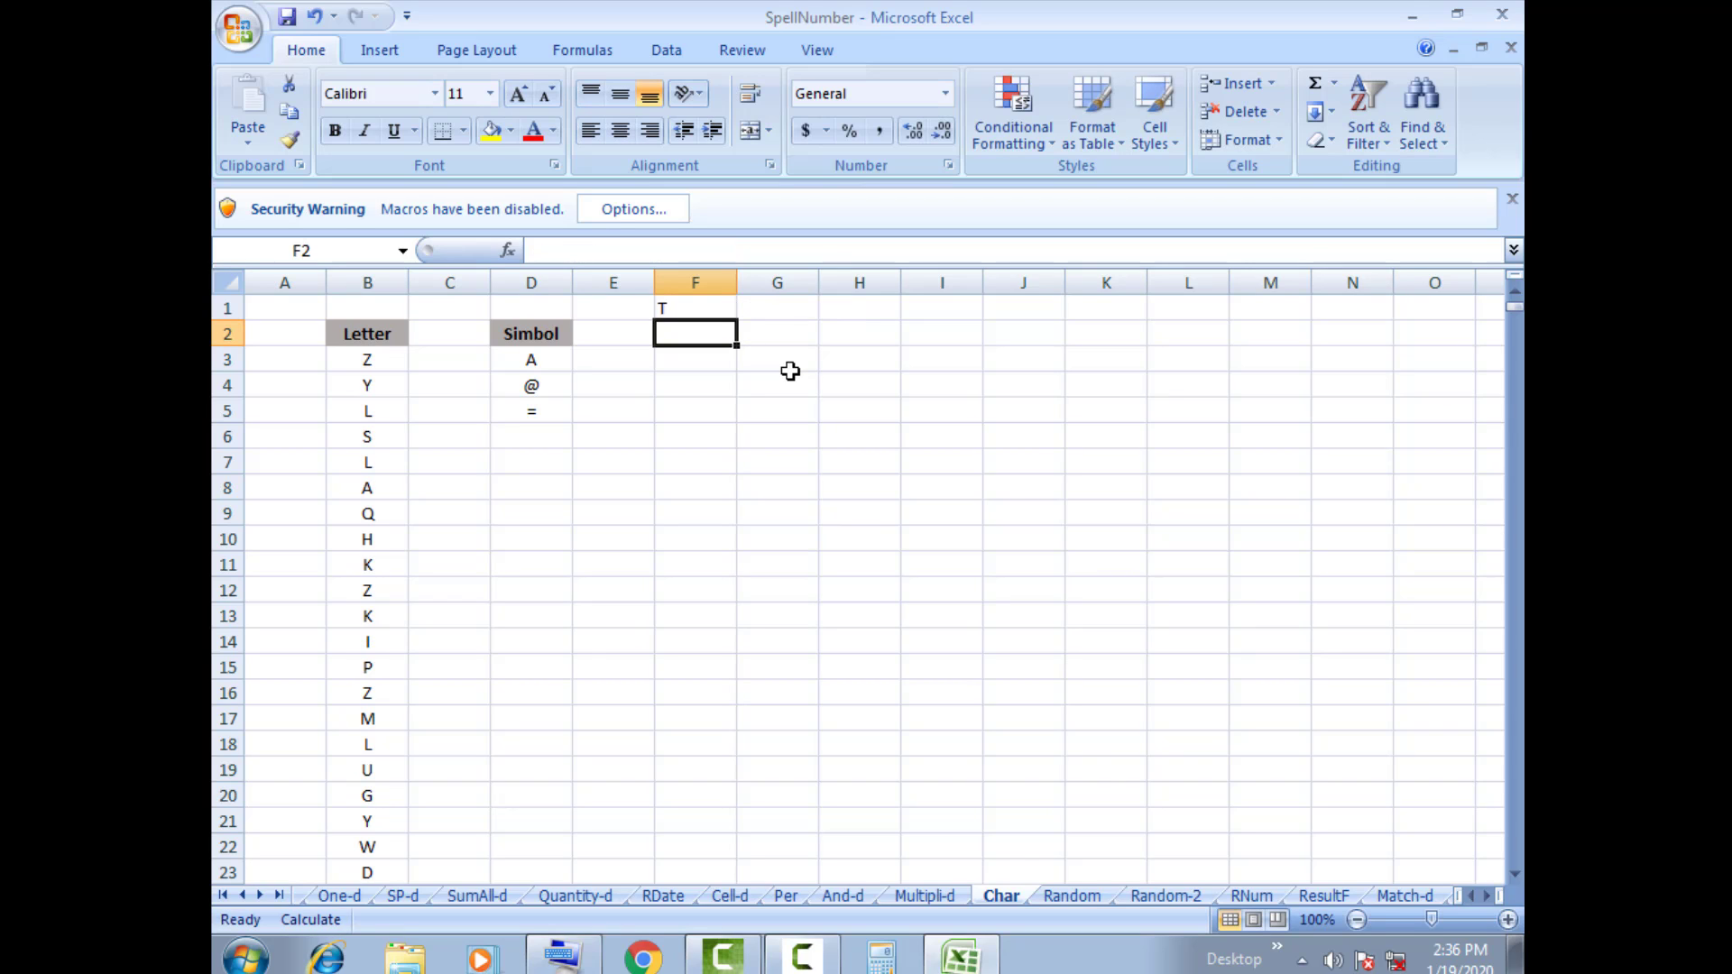
{"action": "key", "text": "Up"}
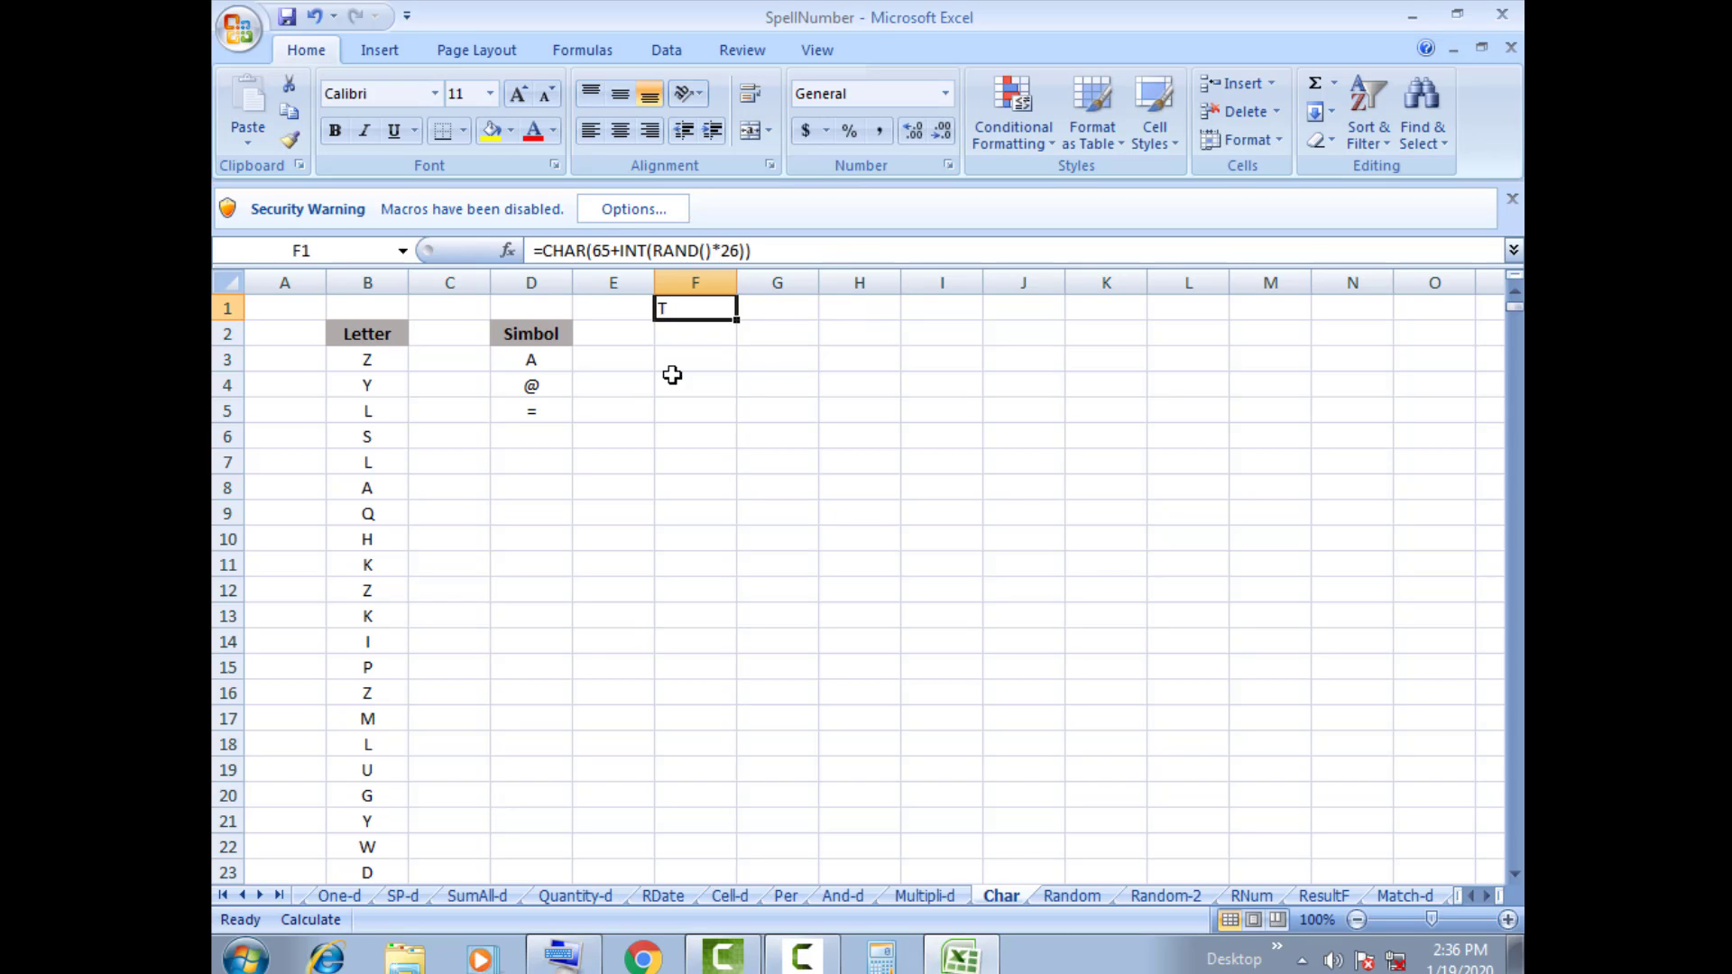
{"action": "left_click_drag", "start_coordinate": [737, 321], "coordinate": [744, 782]}
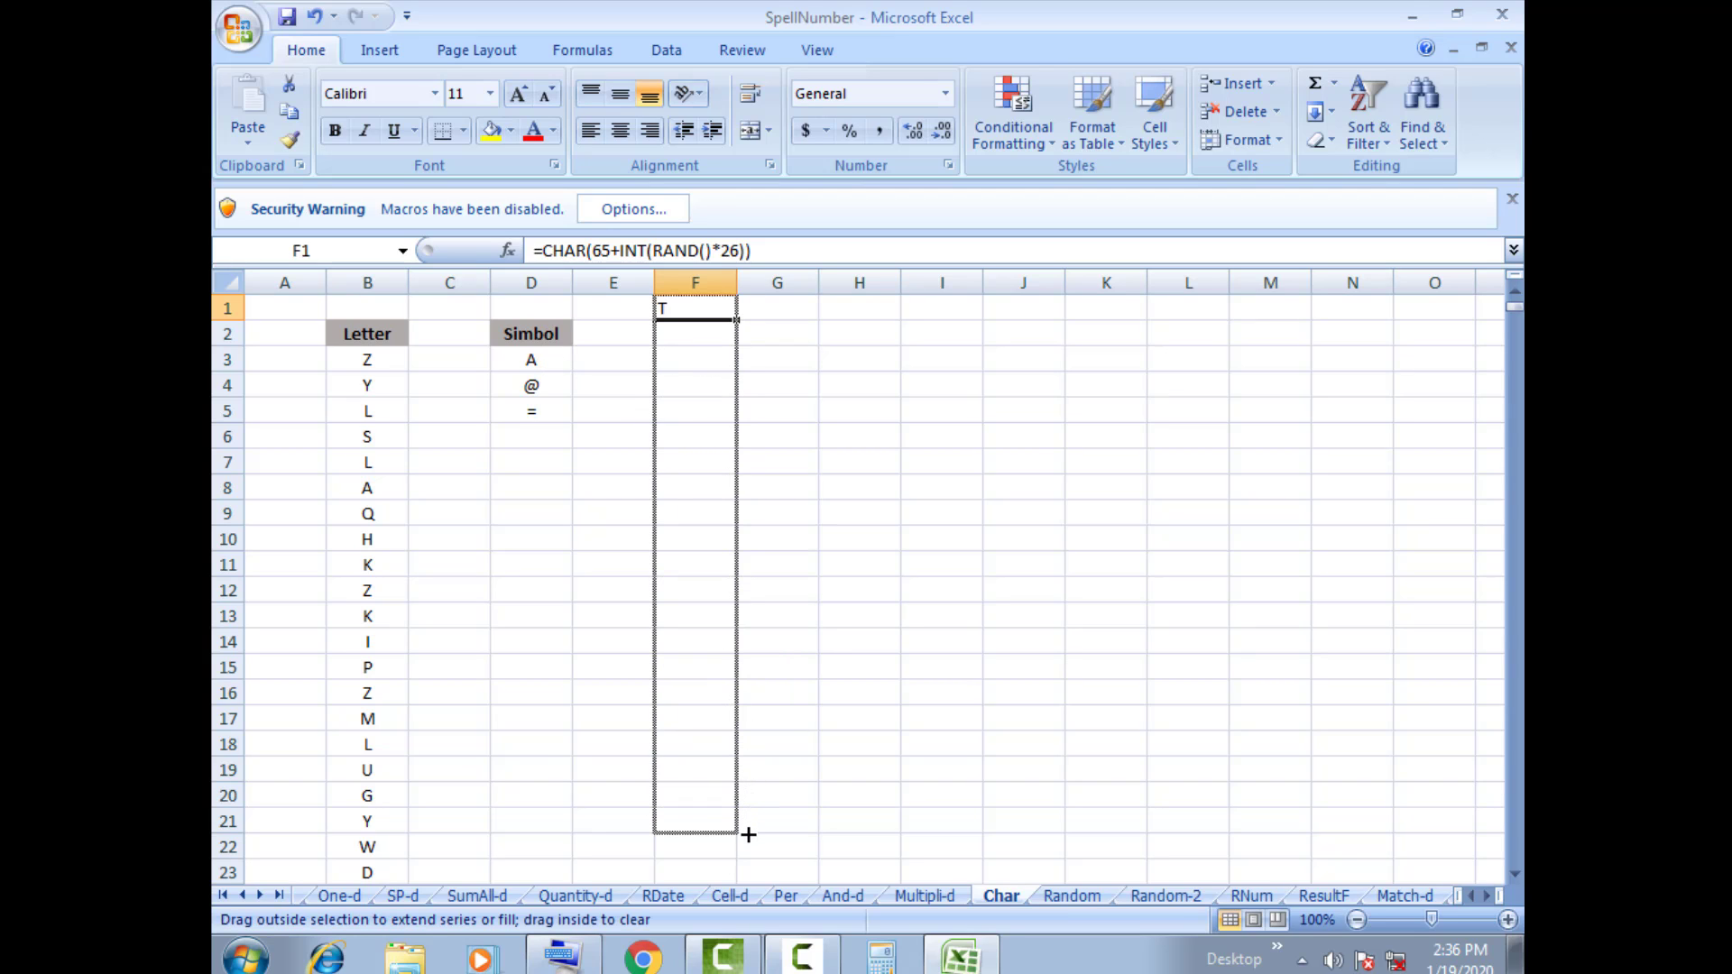
{"action": "left_click_drag", "start_coordinate": [745, 782], "coordinate": [745, 841]}
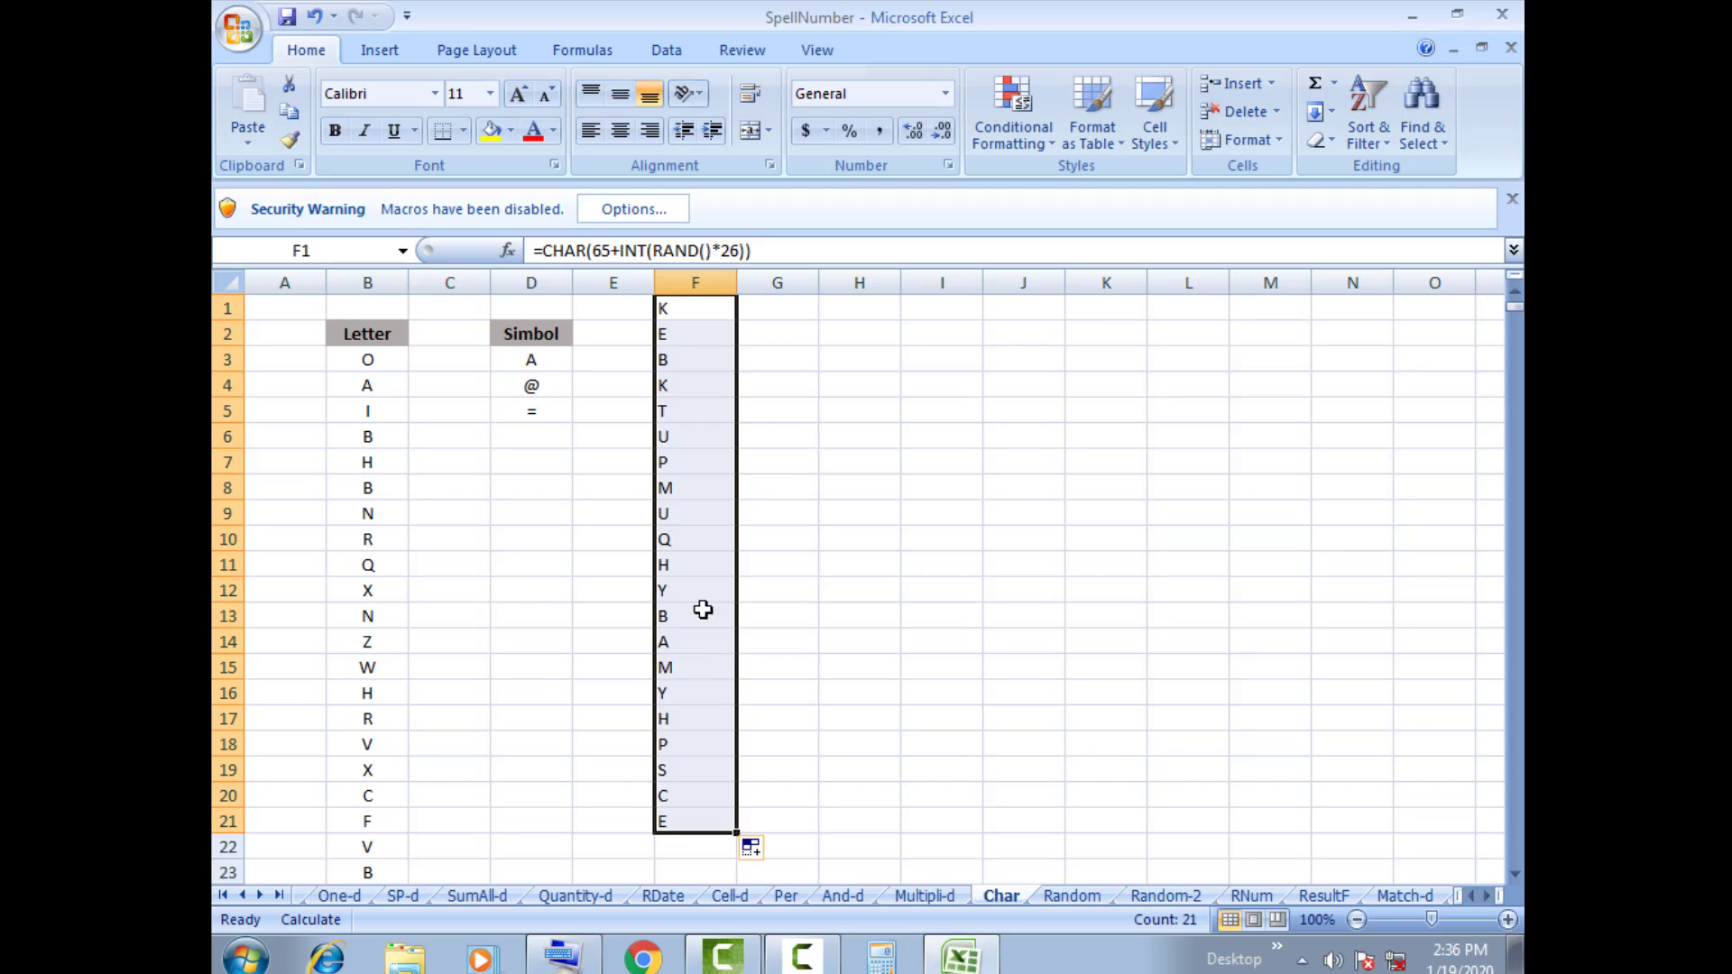
{"action": "left_click", "coordinate": [620, 133]}
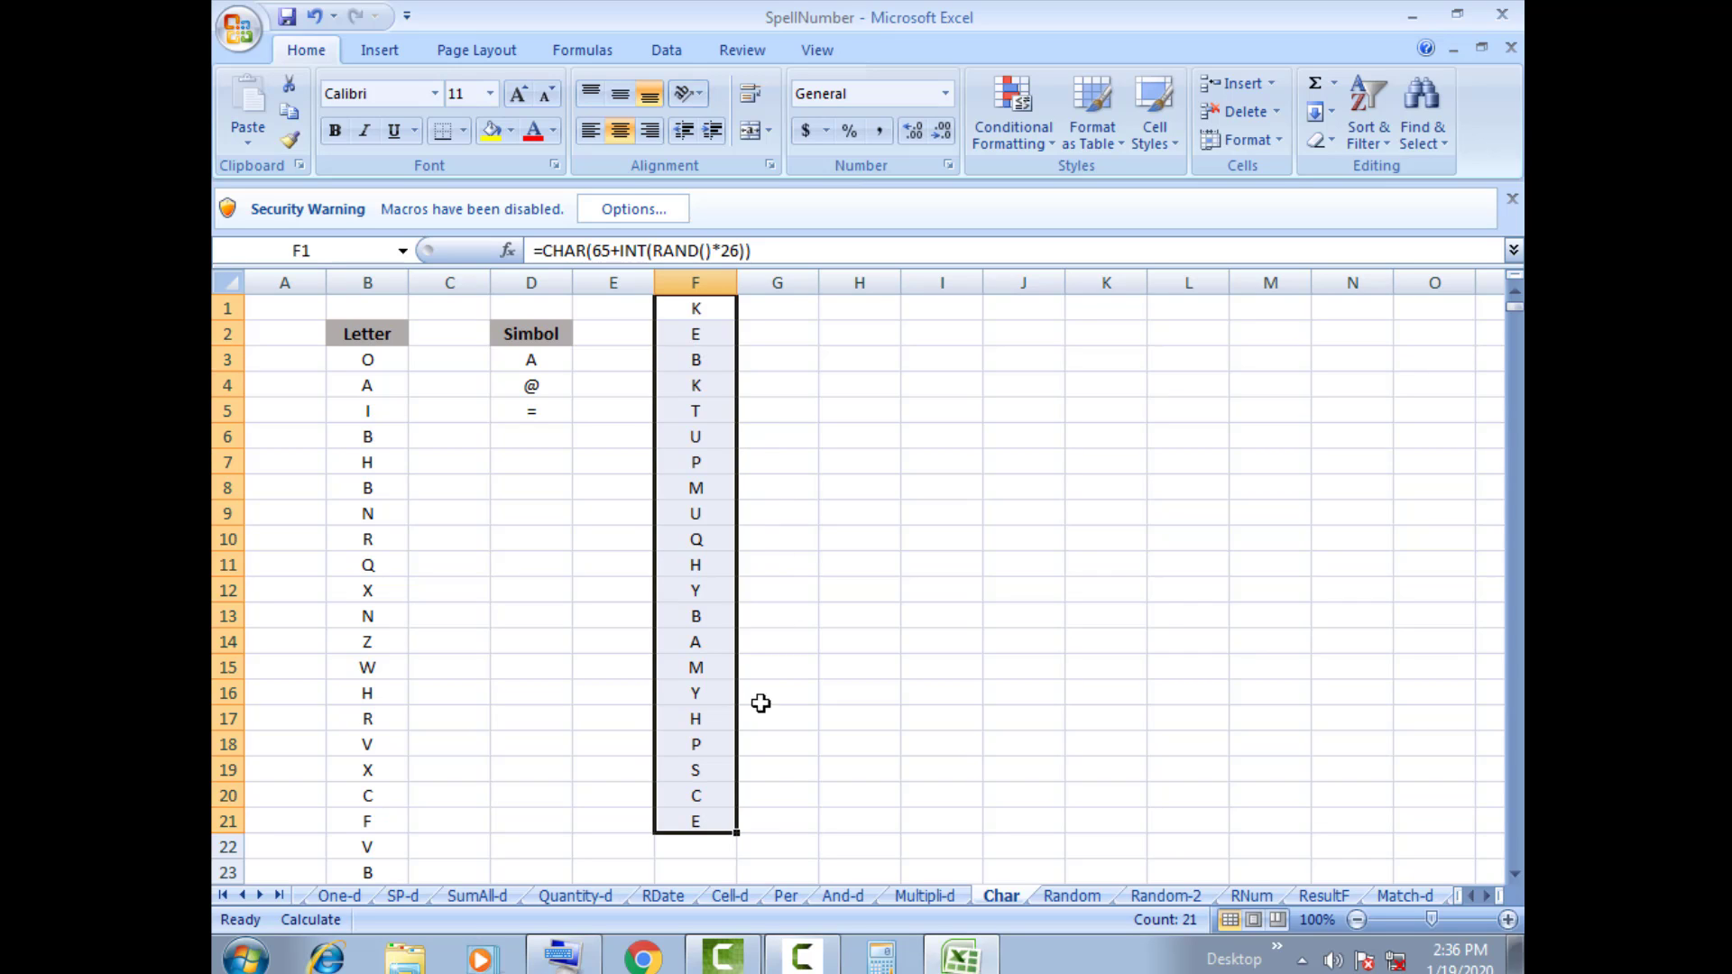
{"action": "mouse_move", "coordinate": [740, 837]}
{"action": "left_mouse_down"}
{"action": "mouse_move", "coordinate": [726, 905]}
{"action": "mouse_move", "coordinate": [803, 726]}
{"action": "left_mouse_up"}
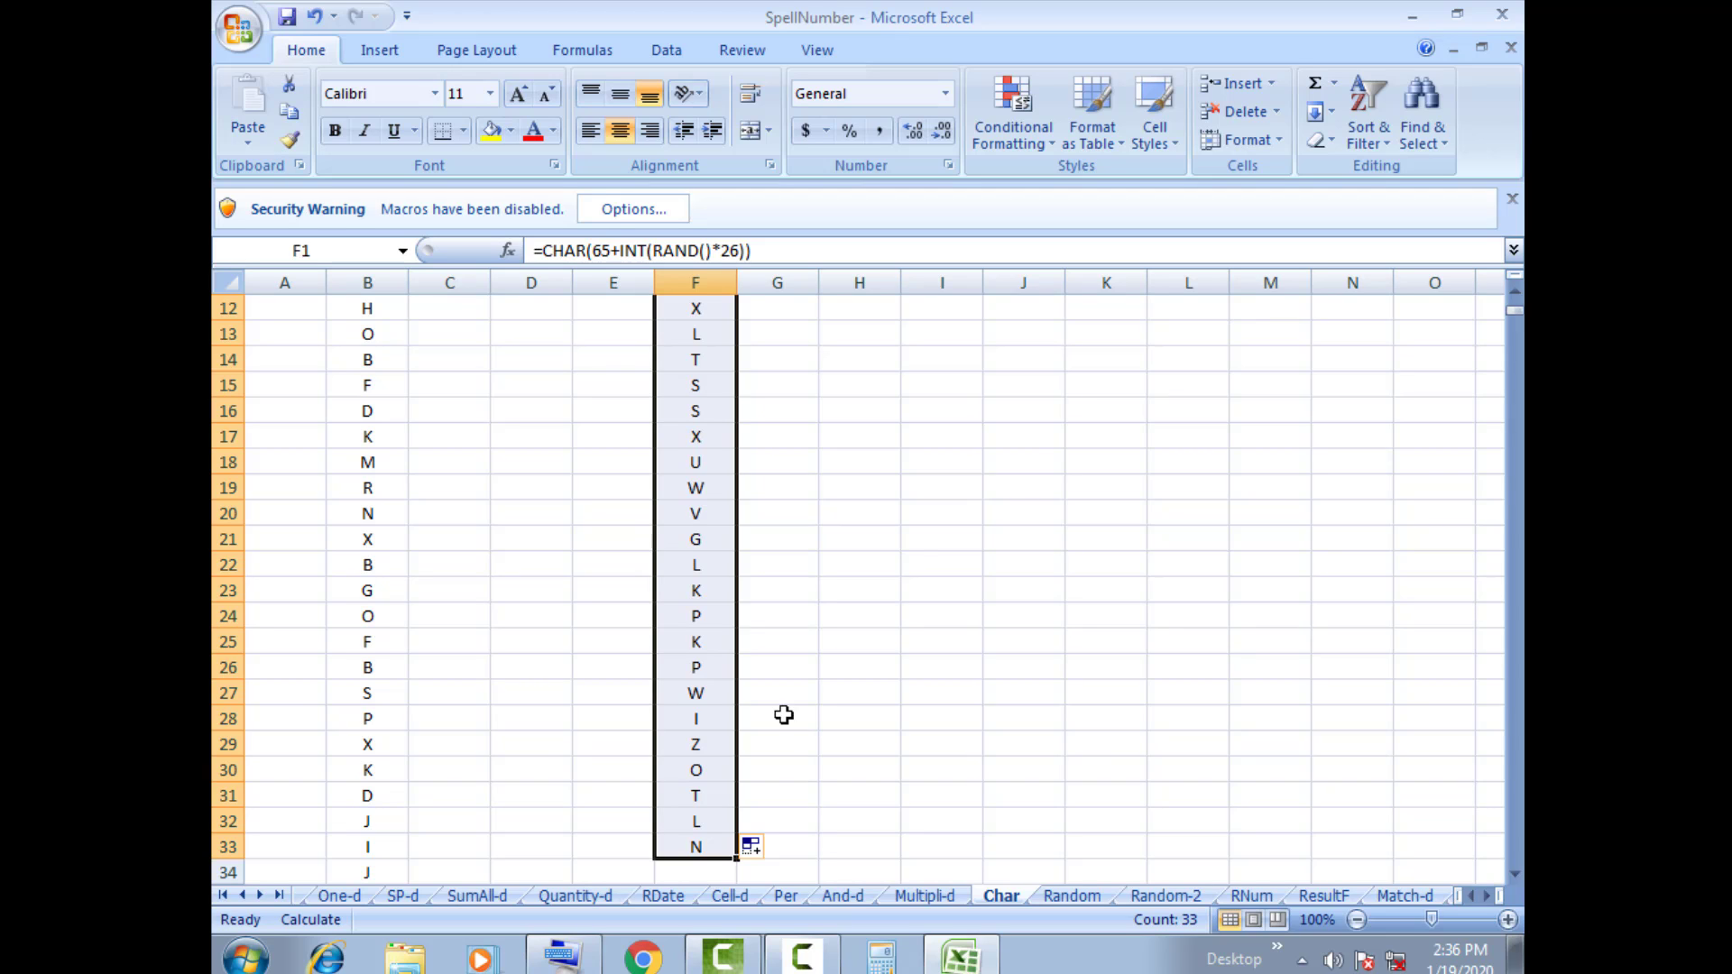
{"action": "scroll", "coordinate": [774, 668], "scroll_direction": "up", "scroll_amount": 4}
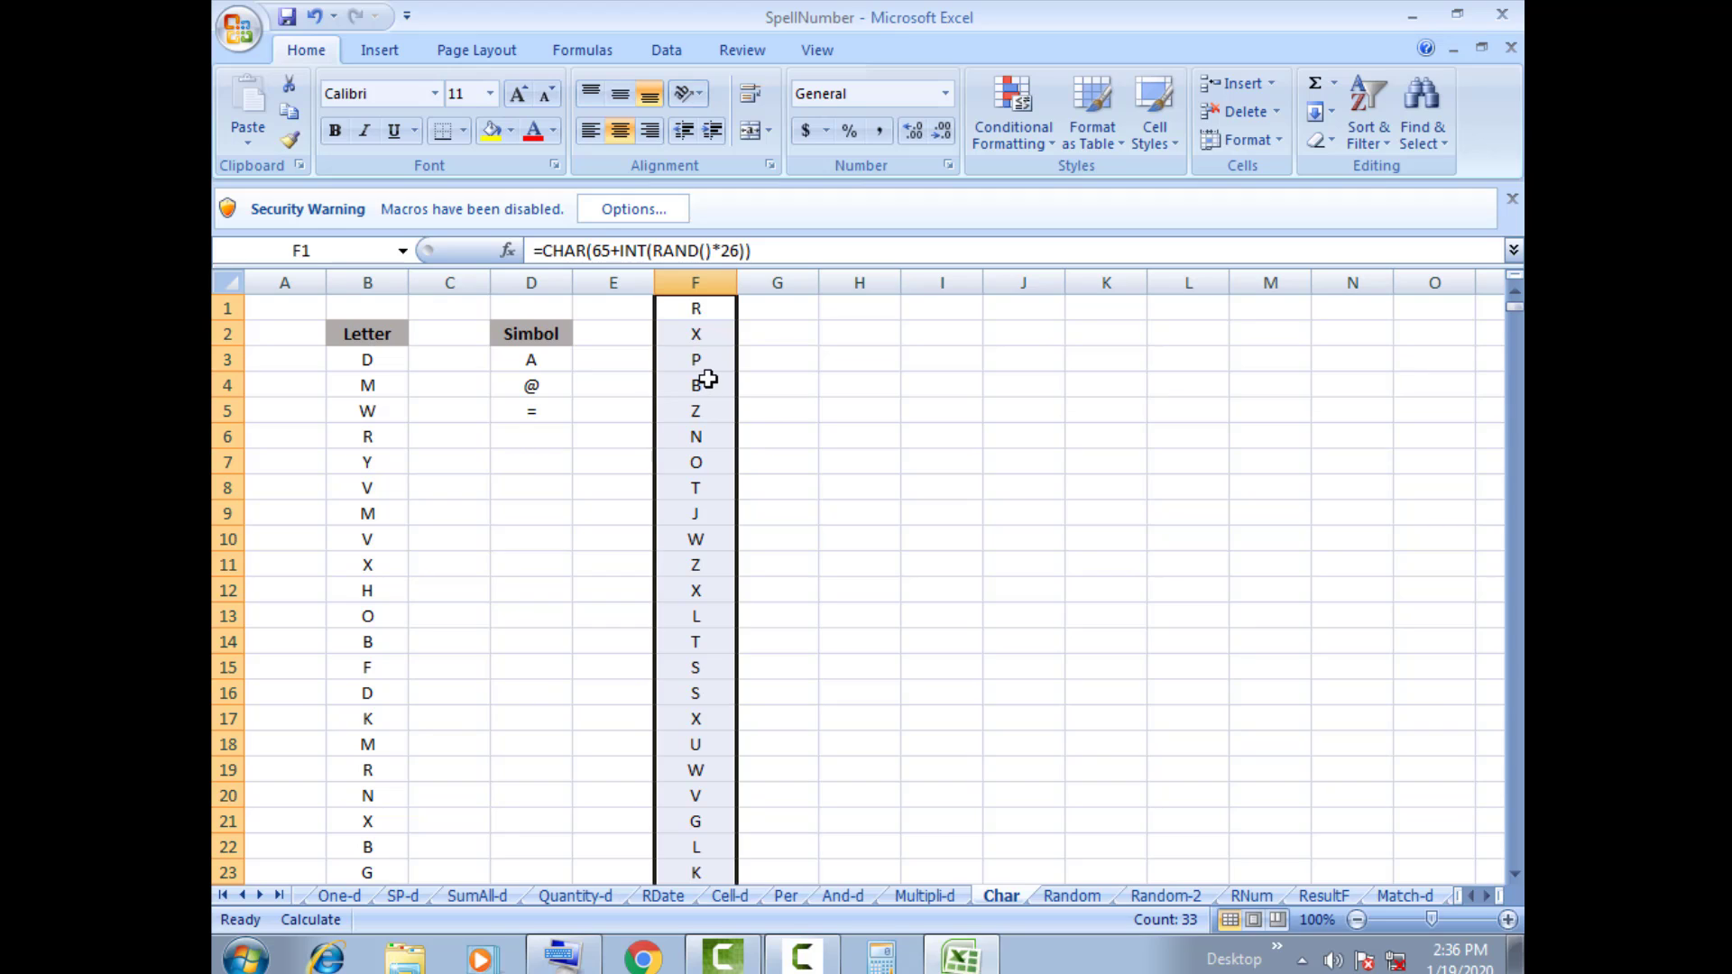
{"action": "left_click", "coordinate": [791, 414]}
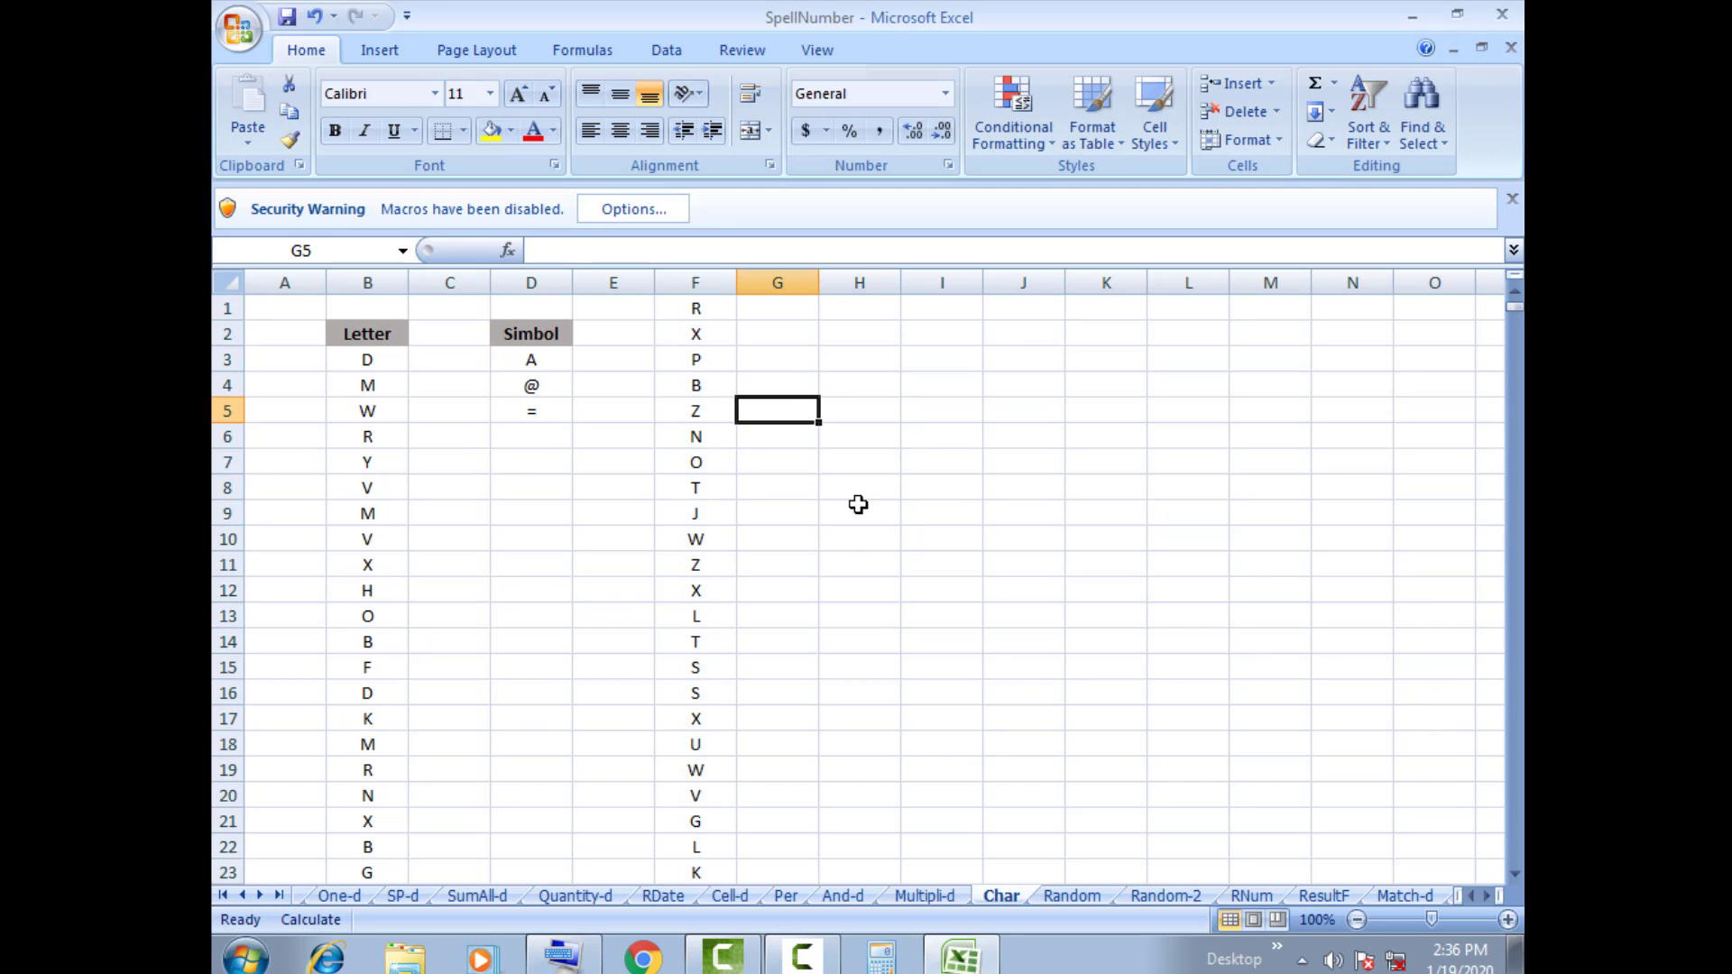
{"action": "left_click", "coordinate": [813, 533]}
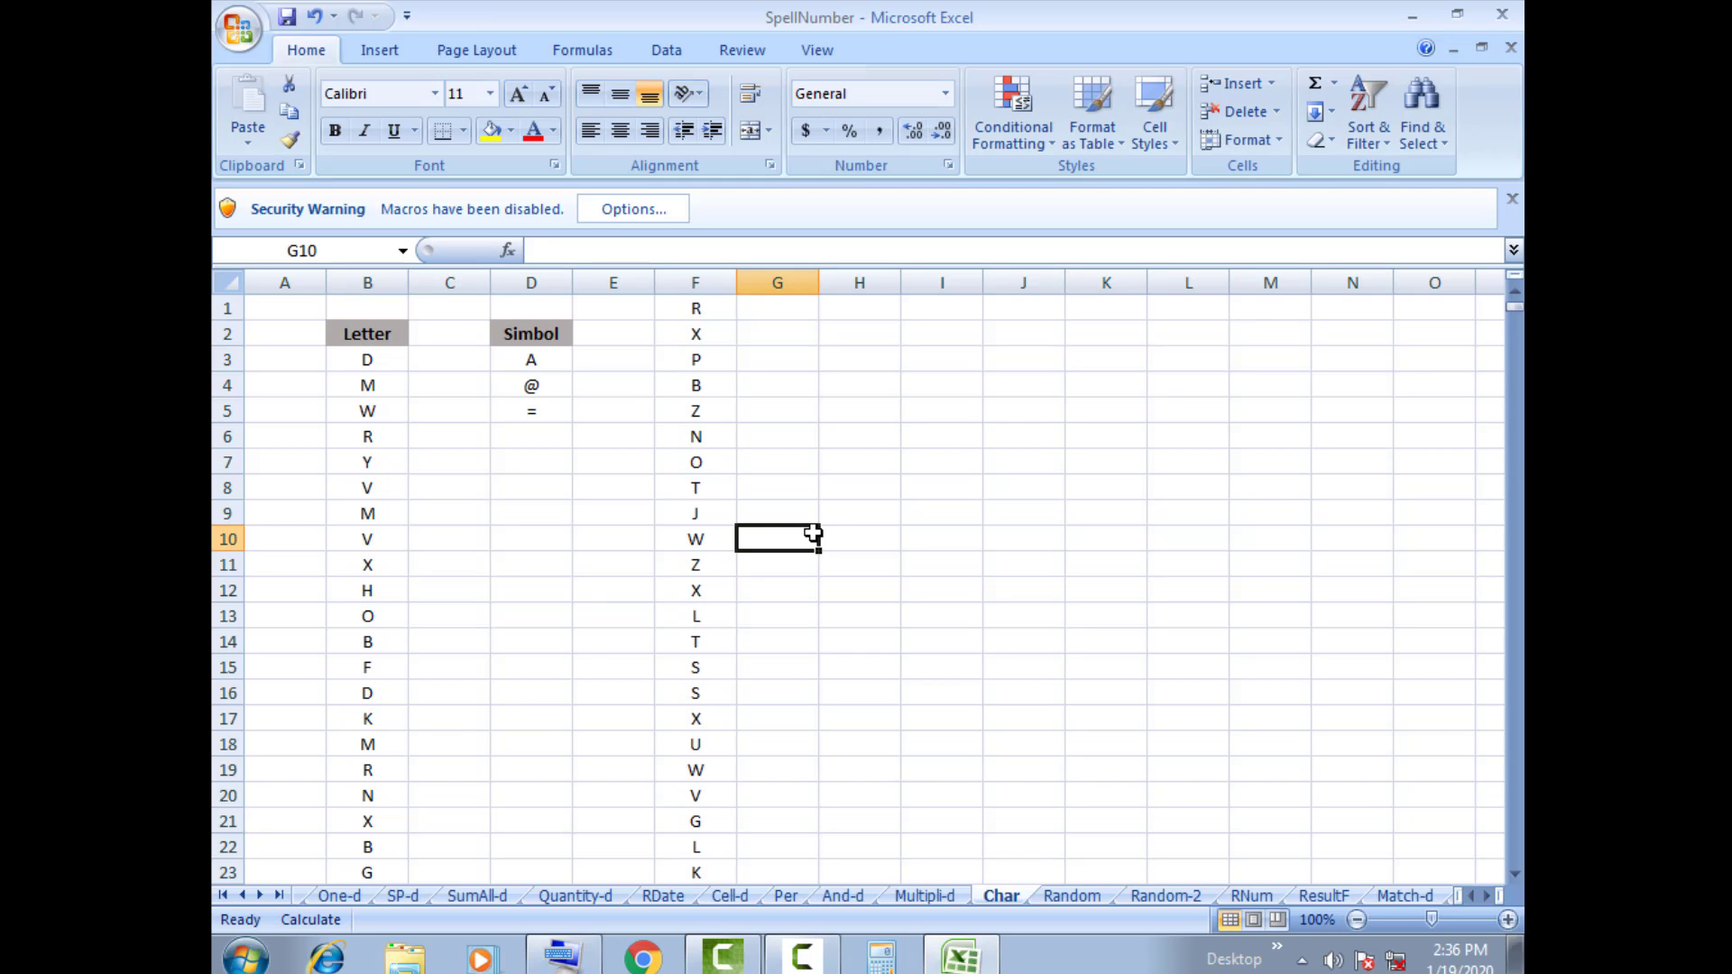
- Bring up the screen recorder's control panel, showing a duration of 0:04:41
{"action": "left_click", "coordinate": [819, 961]}
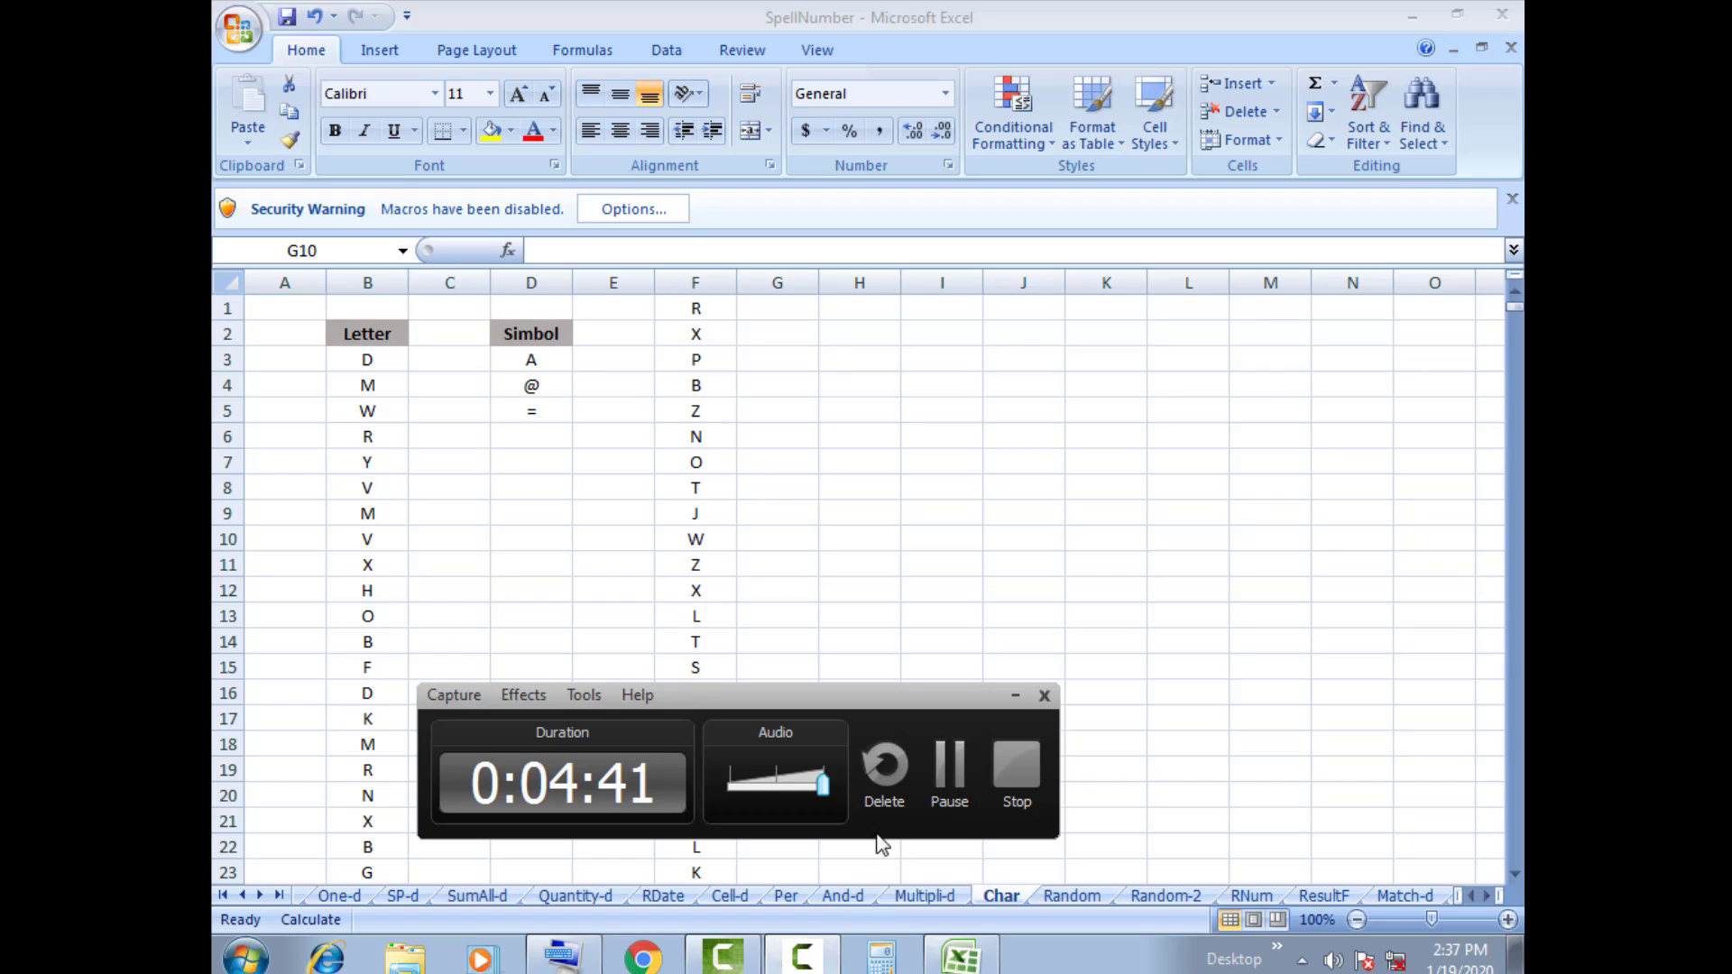